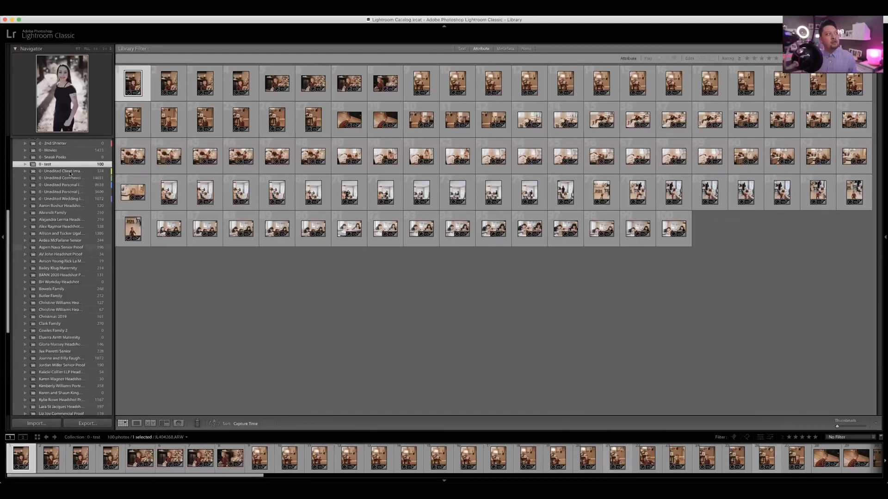
Look through the dated subfolders of the 2020 folder, collapse it, and return to the 0 - test collection
{"action": "scroll", "coordinate": [54, 205], "scroll_direction": "up", "scroll_amount": 3}
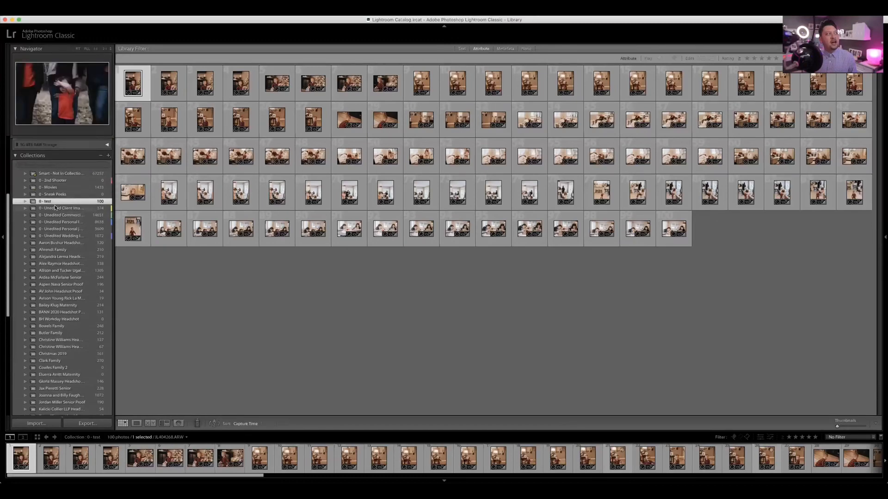
{"action": "scroll", "coordinate": [55, 207], "scroll_direction": "up", "scroll_amount": 1}
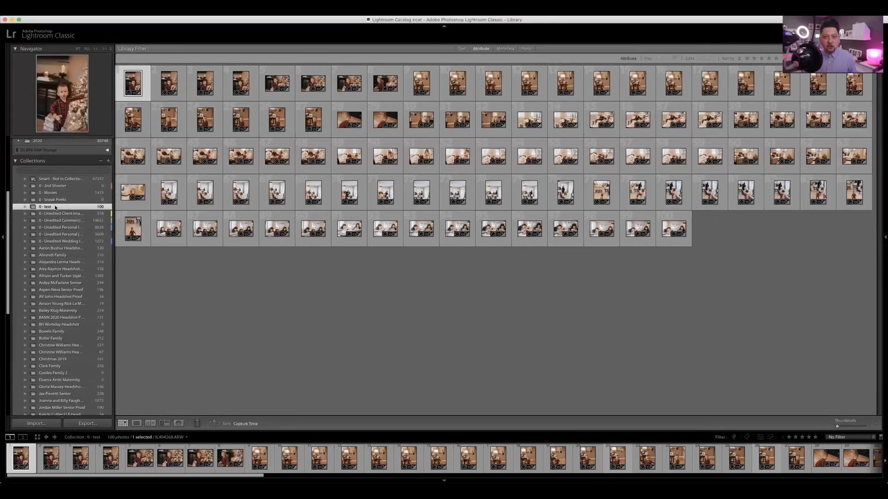
{"action": "scroll", "coordinate": [79, 277], "scroll_direction": "up", "scroll_amount": 5}
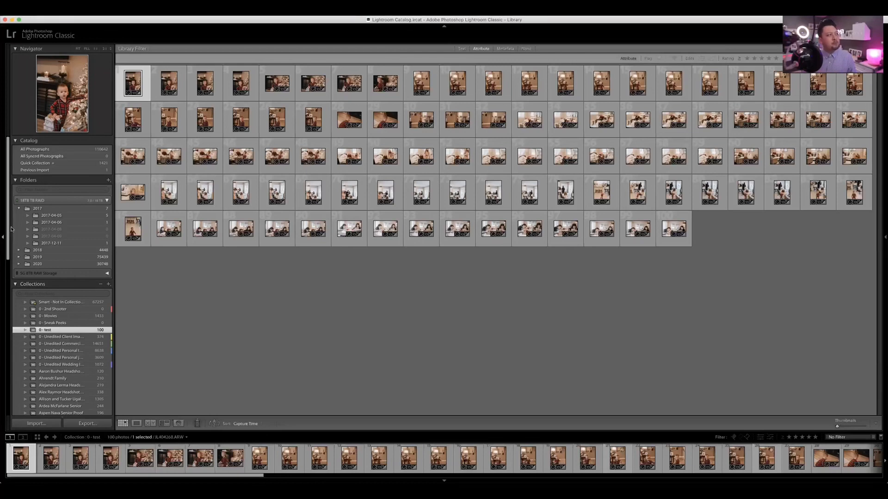
{"action": "left_click", "coordinate": [19, 264]}
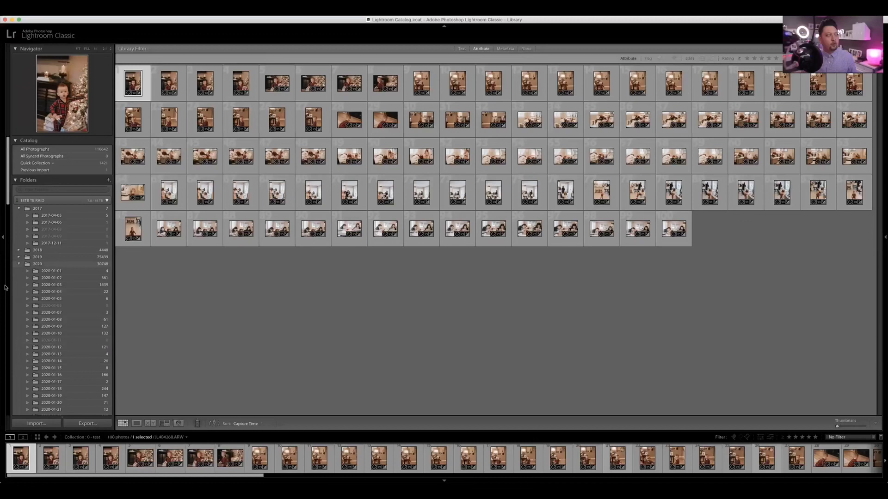
{"action": "left_click", "coordinate": [19, 265]}
{"action": "left_click", "coordinate": [19, 265]}
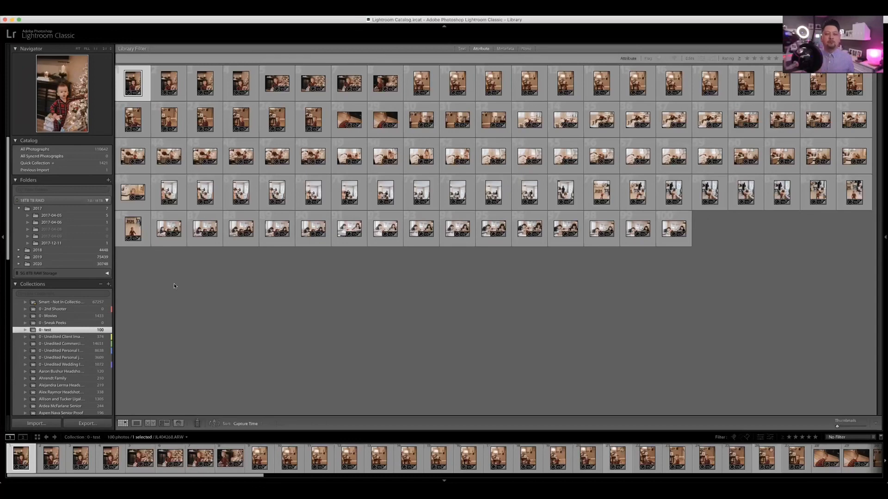
{"action": "left_click", "coordinate": [50, 330]}
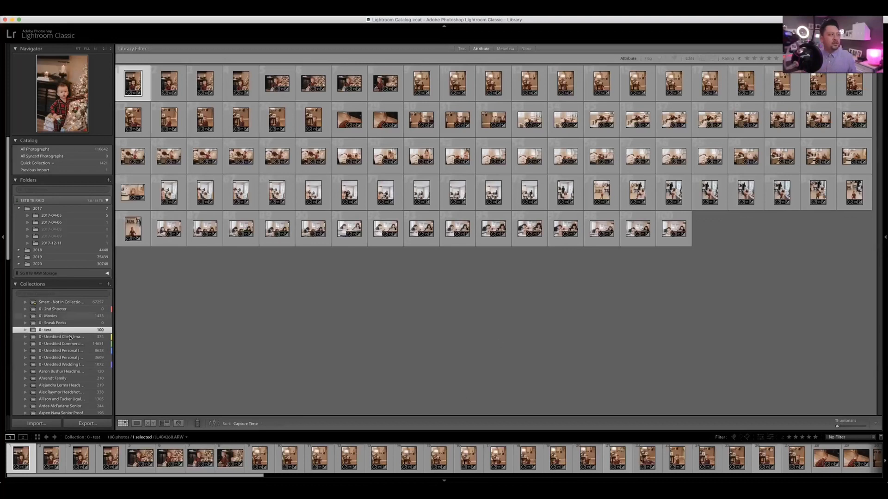
Widen the side panel to read the full collection names, and narrow it again to enlarge the photo grid
{"action": "mouse_move", "coordinate": [69, 338]}
{"action": "left_click_drag", "start_coordinate": [114, 363], "coordinate": [134, 364]}
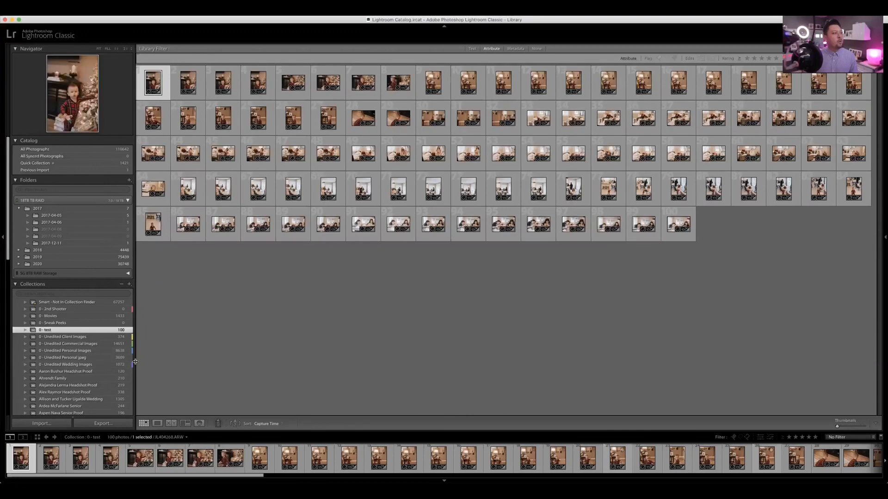
{"action": "left_click_drag", "start_coordinate": [123, 361], "coordinate": [106, 362]}
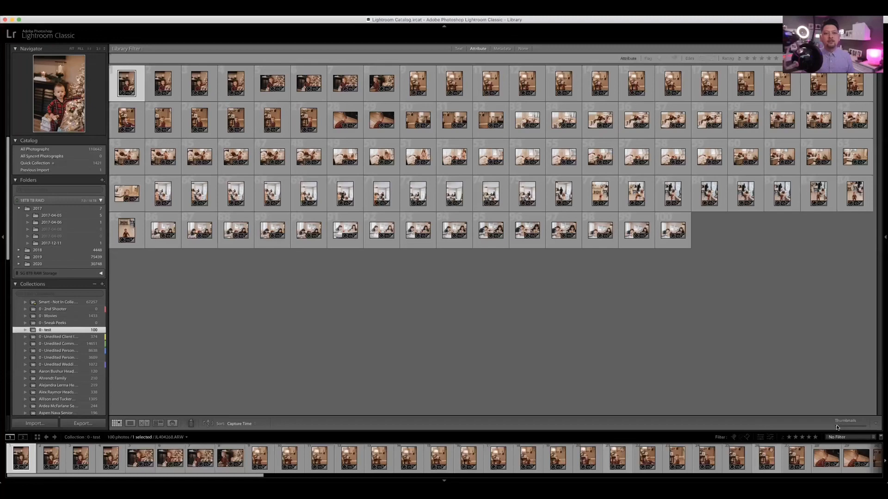
Enlarge the grid thumbnails to four photos per row and hide the panel containing the folders and collections
{"action": "left_click_drag", "start_coordinate": [837, 426], "coordinate": [883, 431]}
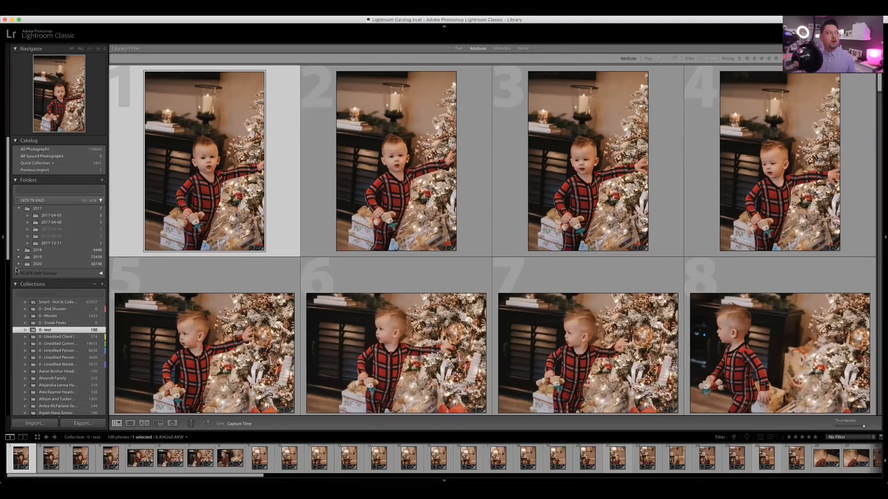
{"action": "left_click", "coordinate": [2, 238]}
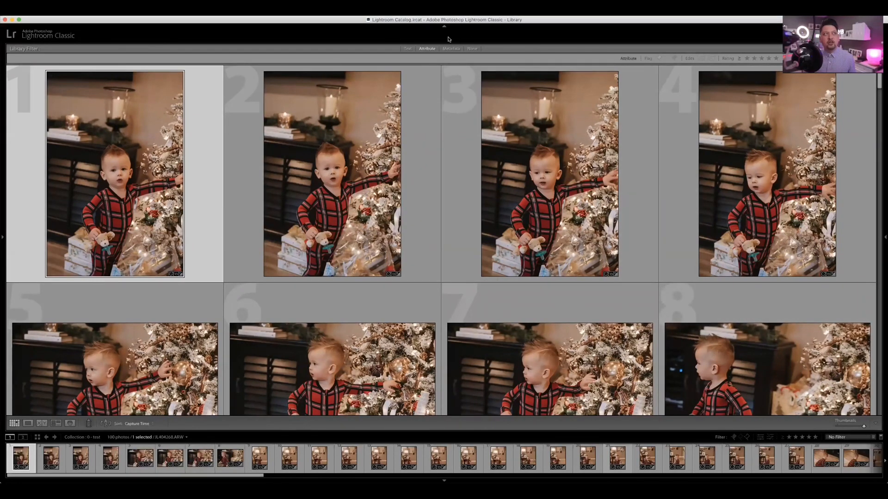
Hide the Attribute options of the Library Filter and show them again
{"action": "left_click", "coordinate": [426, 49]}
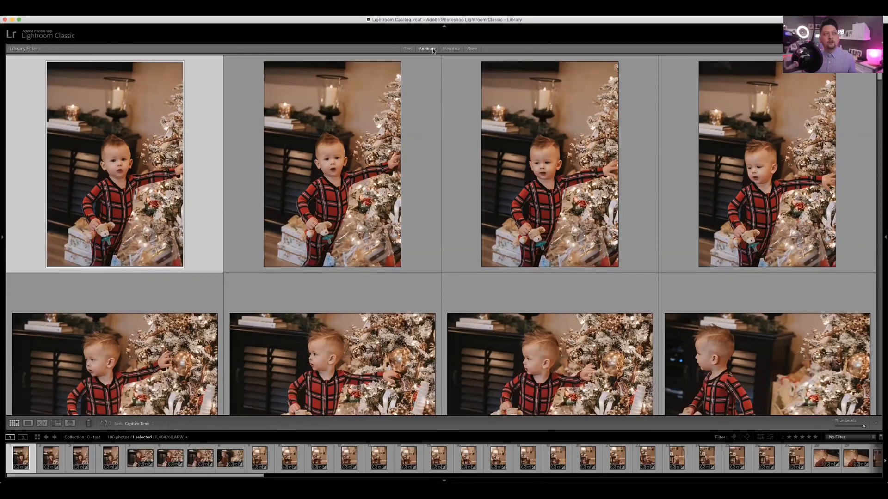
{"action": "left_click", "coordinate": [428, 48]}
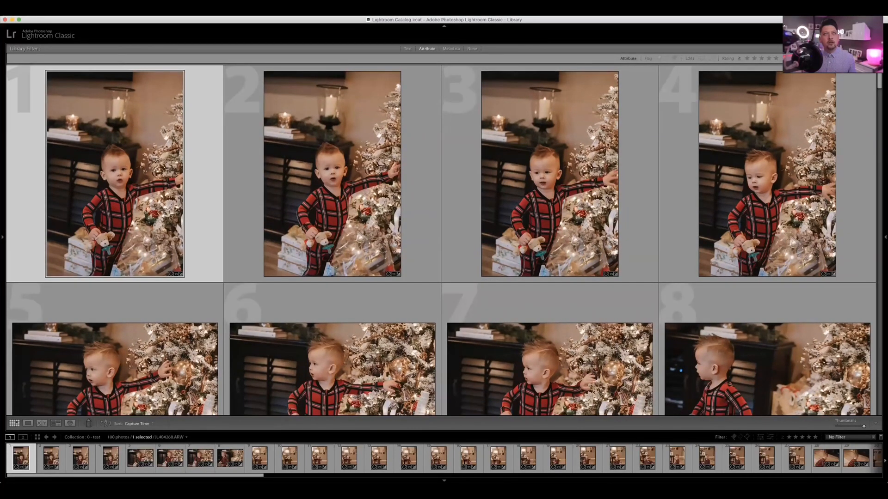
{"action": "left_click", "coordinate": [428, 49]}
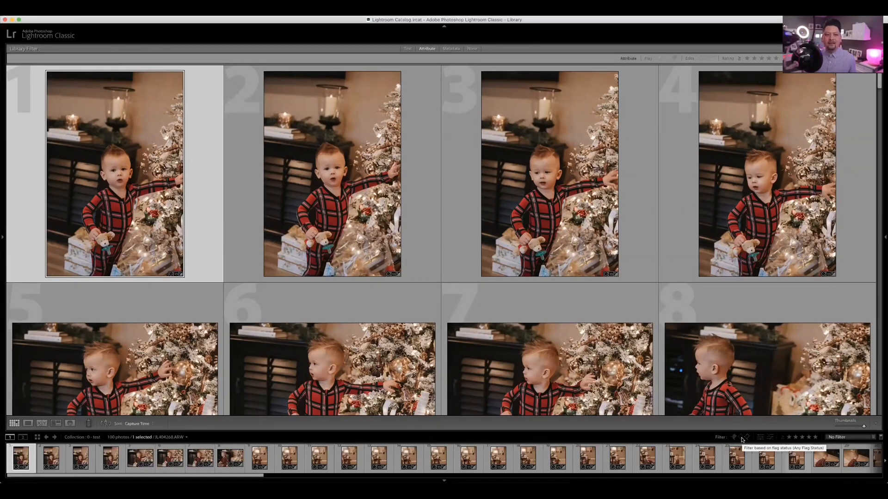
Filter the collection to unflagged photos and clear the filter again
{"action": "left_click", "coordinate": [741, 438]}
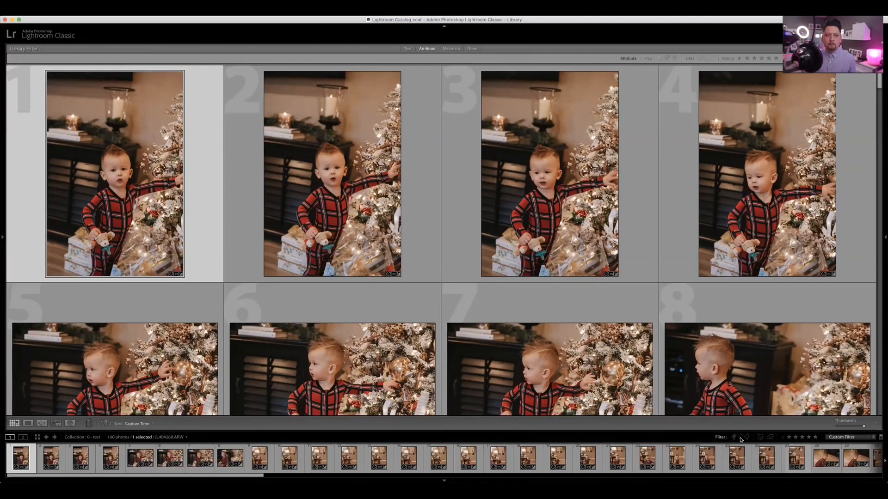
{"action": "left_click", "coordinate": [740, 438]}
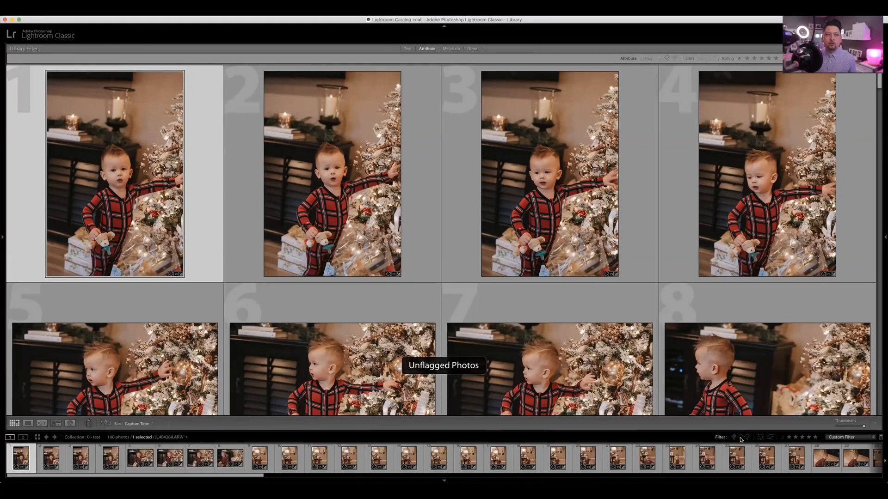
{"action": "left_click", "coordinate": [740, 438]}
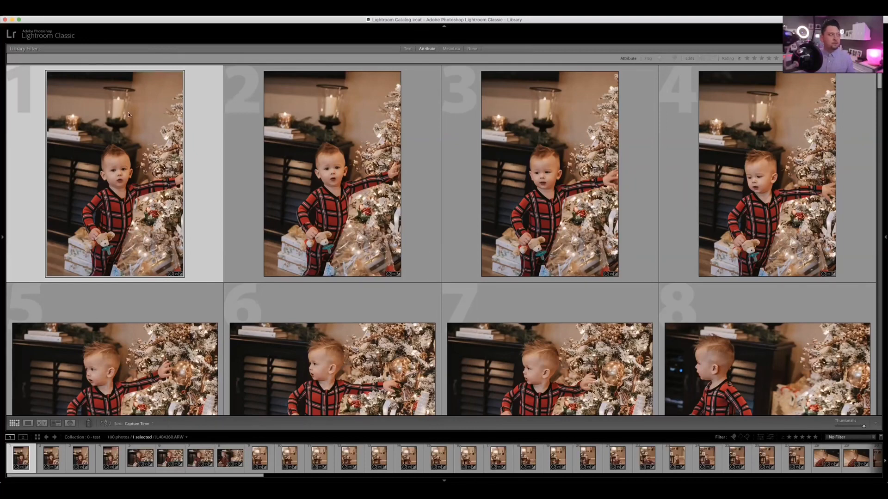
Flag the first four photos of the boy beside the Christmas tree as rejected
{"action": "key", "text": "x"}
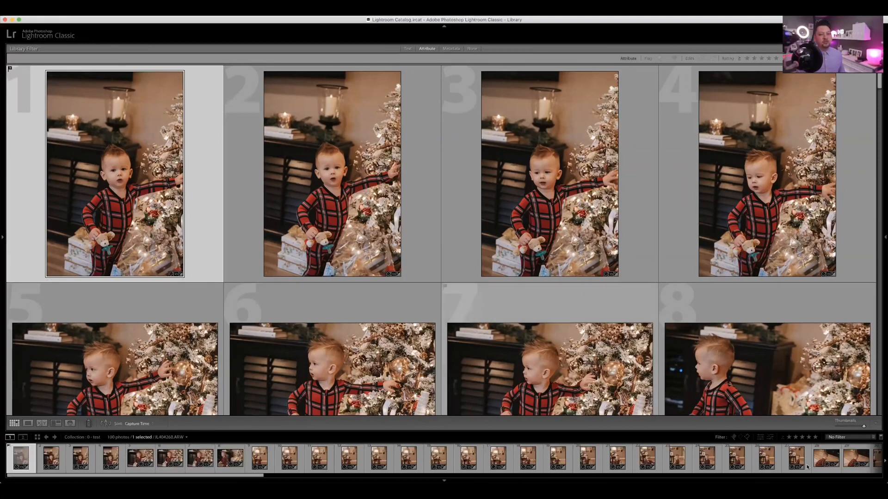
{"action": "left_click", "coordinate": [367, 221]}
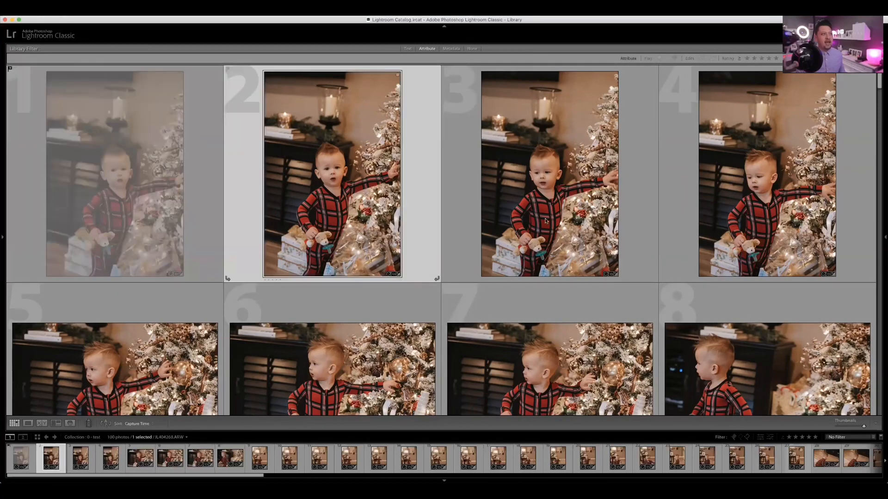
{"action": "key", "text": "x"}
{"action": "key", "text": "Right"}
{"action": "key", "text": "x"}
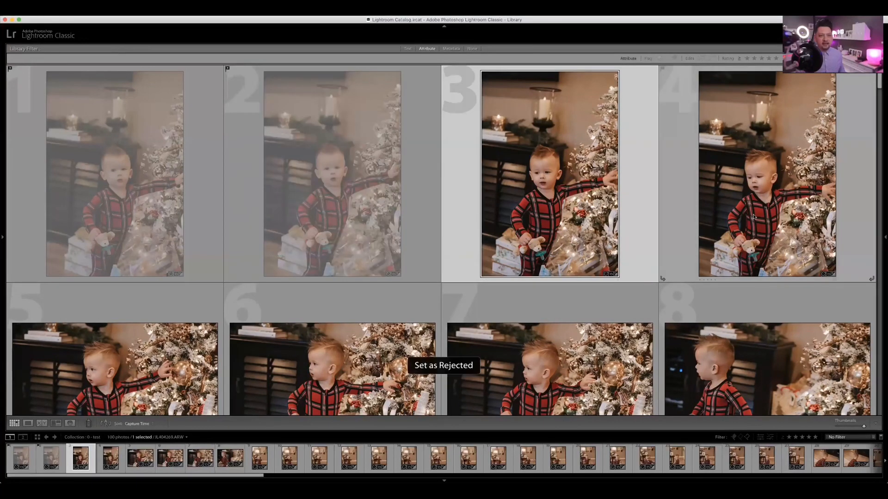
{"action": "key", "text": "Right"}
{"action": "key", "text": "x"}
Filter the collection by rejected, flagged and unflagged status in turn, clearing each filter before applying the next
{"action": "left_click", "coordinate": [746, 437]}
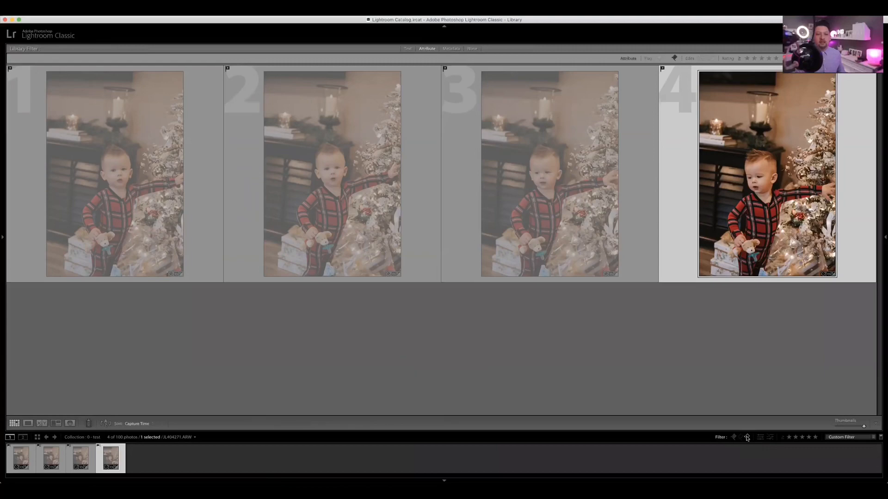
{"action": "left_click", "coordinate": [747, 437]}
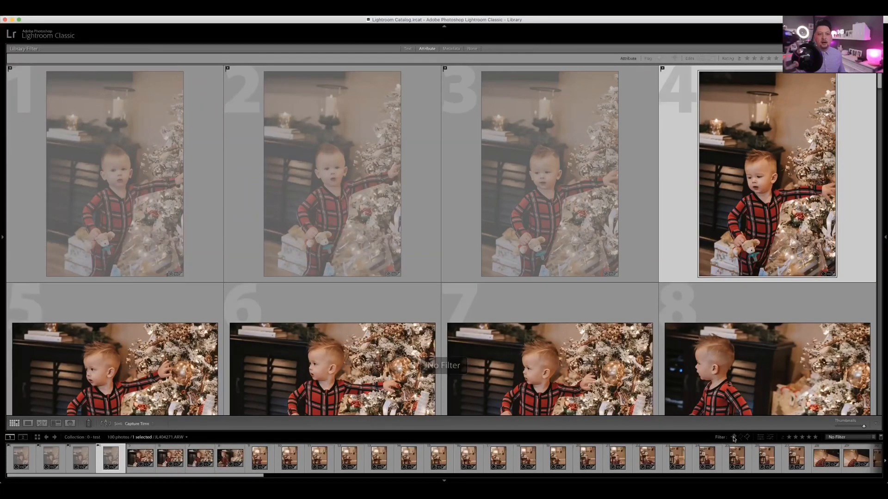
{"action": "left_click", "coordinate": [734, 436]}
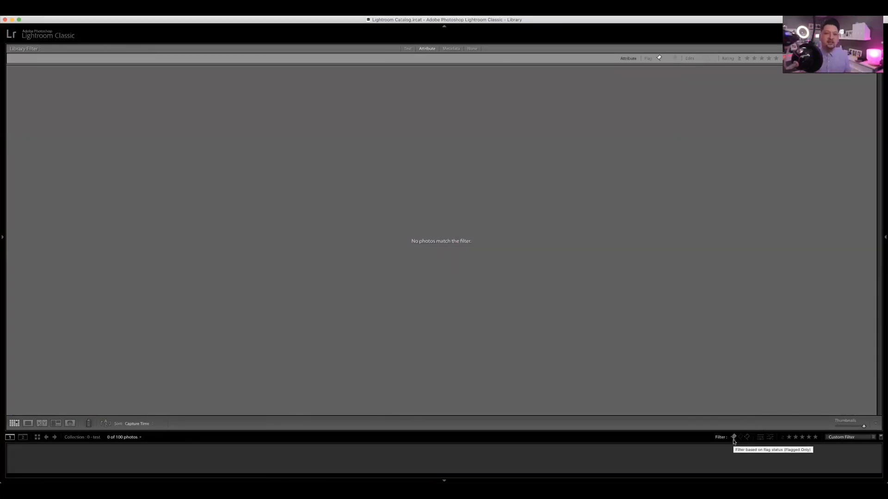
{"action": "left_click", "coordinate": [734, 437]}
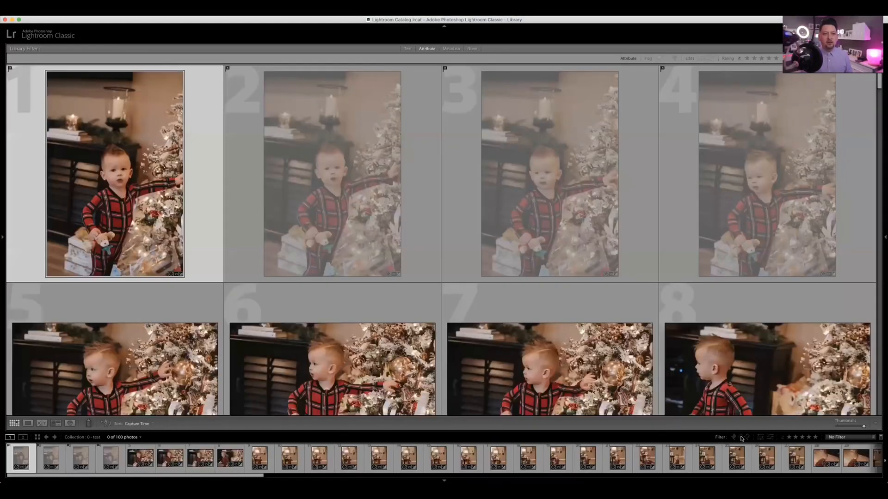
{"action": "left_click", "coordinate": [741, 437]}
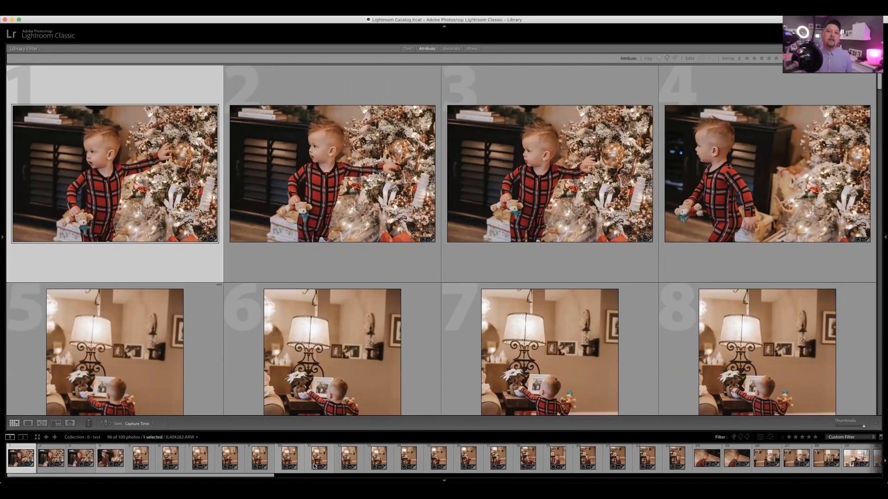
{"action": "left_click", "coordinate": [740, 438]}
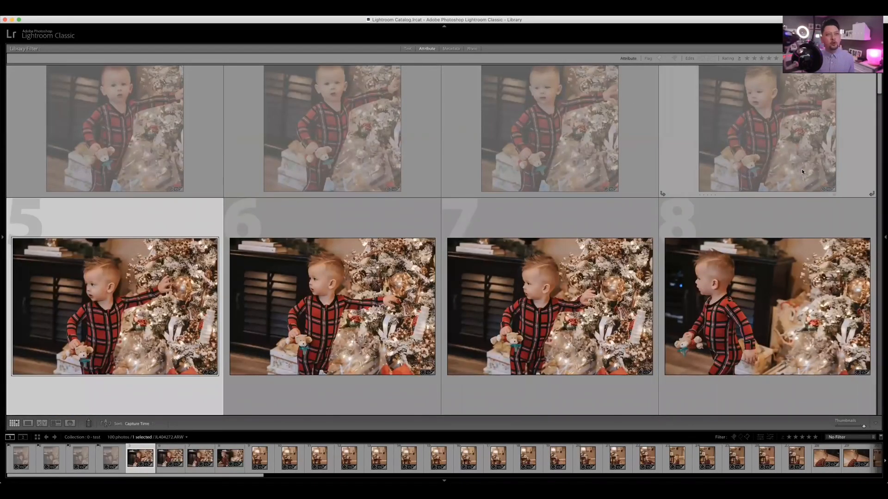
Select the first four photos together and remove their rejected flags
{"action": "left_click", "coordinate": [686, 153]}
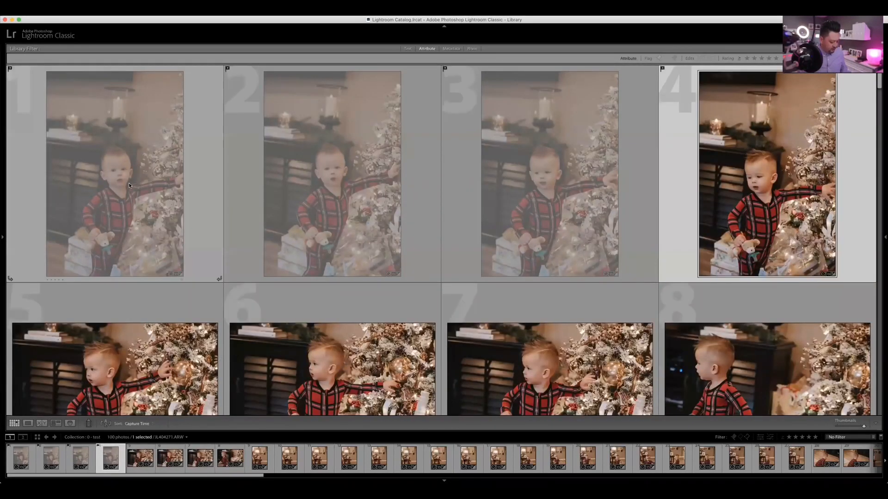
{"action": "left_click", "coordinate": [129, 185], "text": "shift"}
{"action": "key", "text": "u"}
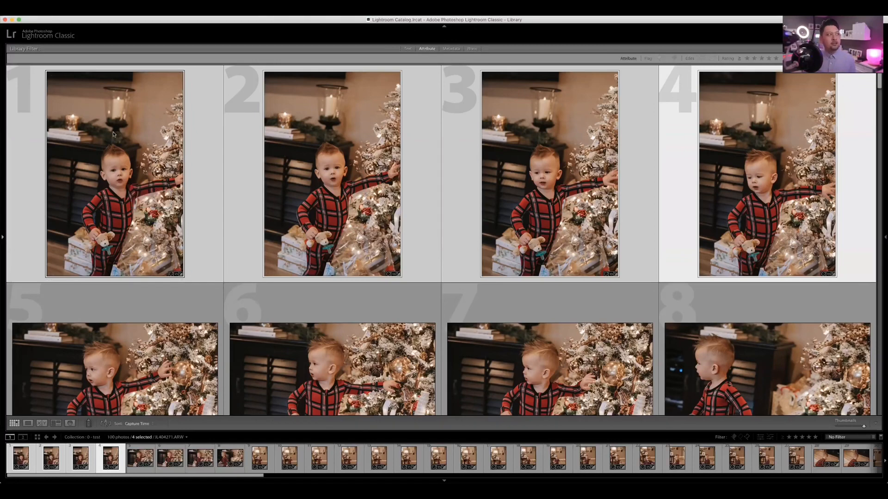
Move back and forth among the first three photos in the grid to compare them
{"action": "left_click", "coordinate": [201, 184]}
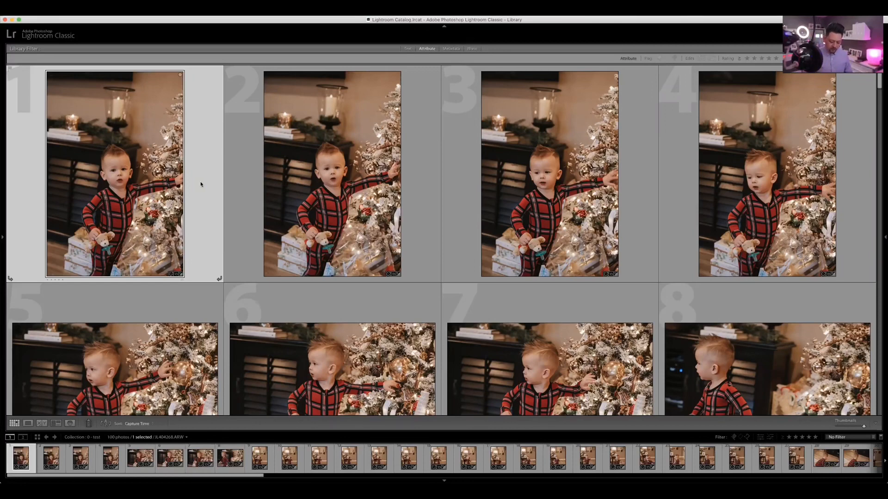
{"action": "key", "text": "Right"}
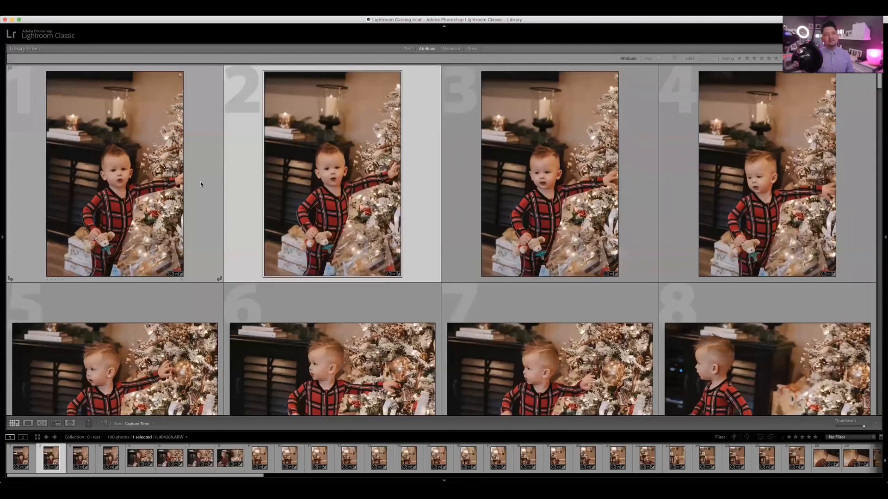
{"action": "key", "text": "Right"}
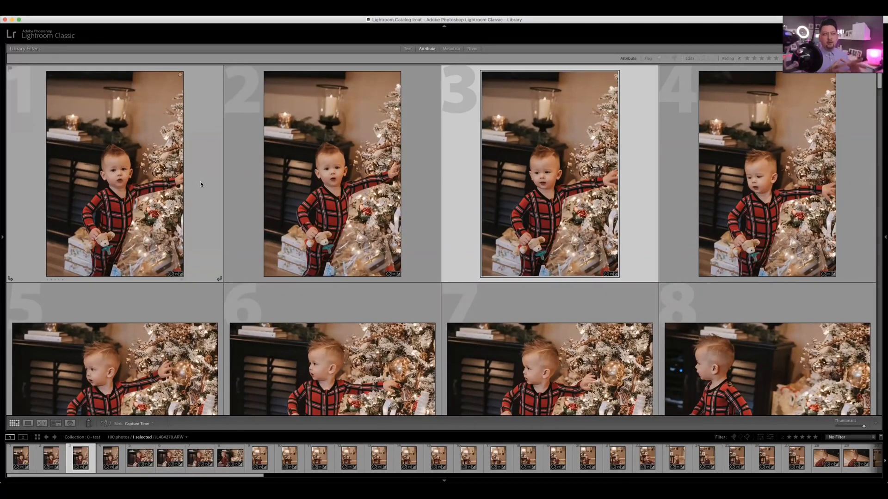
{"action": "left_click", "coordinate": [200, 184]}
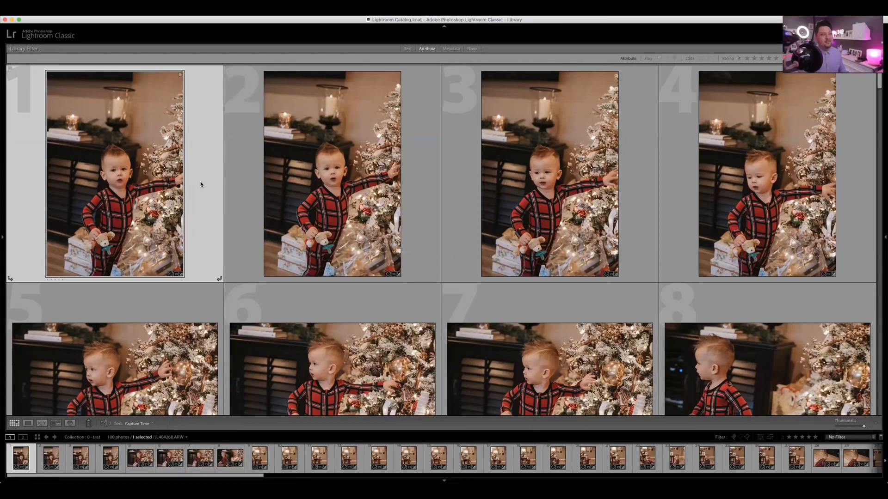
{"action": "key", "text": "Right"}
{"action": "key", "text": "Left"}
{"action": "key", "text": "Right"}
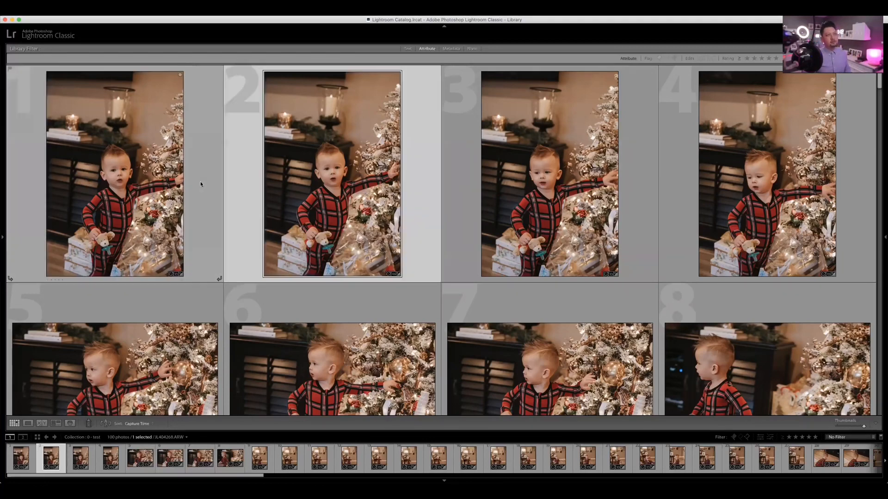
Flag photos 3, 4, 6, 7 and 8 as rejected, leave photo 5 unflagged, and advance to photo 9
{"action": "key", "text": "Right"}
{"action": "key", "text": "x"}
{"action": "key", "text": "Right"}
{"action": "key", "text": "x"}
{"action": "key", "text": "Right"}
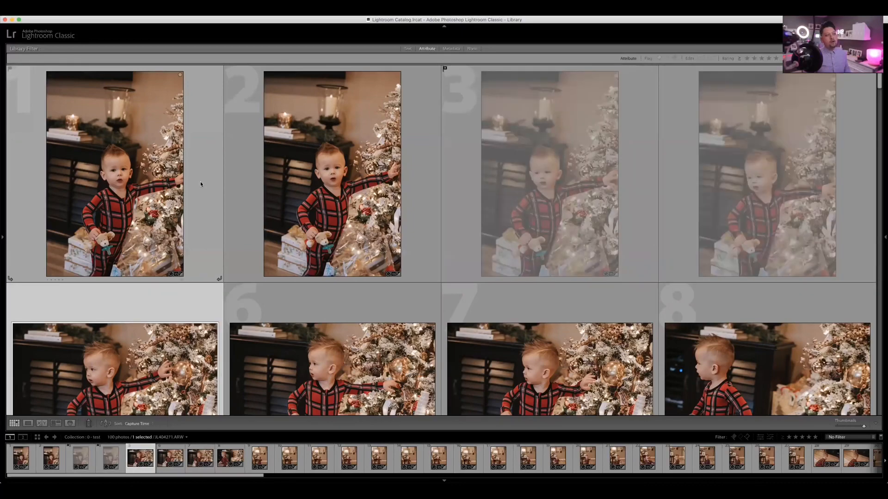
{"action": "key", "text": "Right"}
{"action": "key", "text": "x"}
{"action": "key", "text": "Right"}
{"action": "key", "text": "Right"}
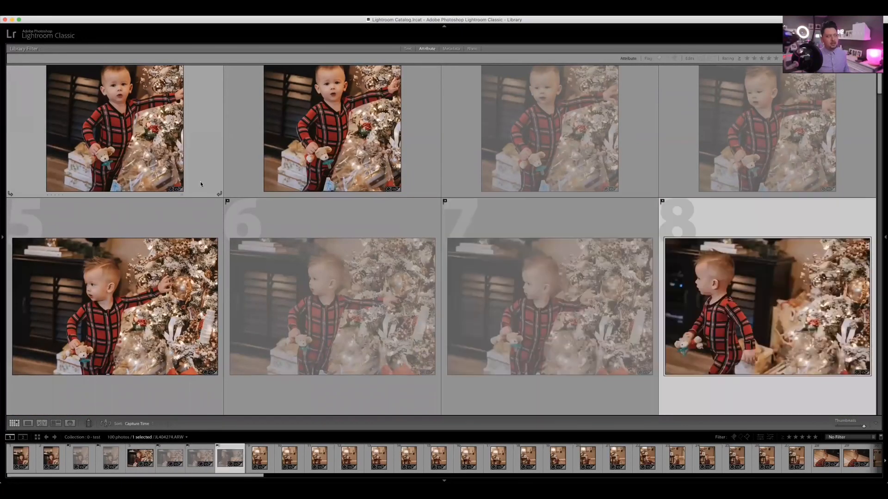
{"action": "key", "text": "Right"}
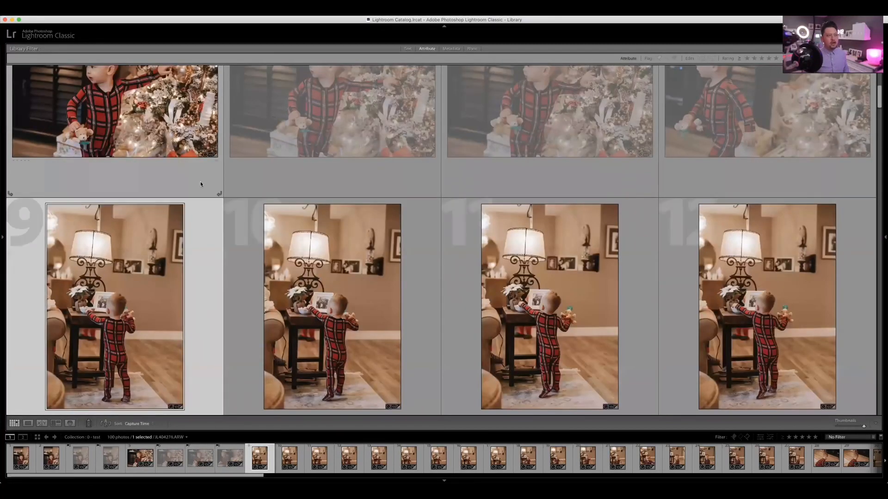
Flag photos 10, 12 and 14 as rejected, leaving photos 9, 11 and 13 unflagged
{"action": "key", "text": "Right"}
{"action": "key", "text": "x"}
{"action": "key", "text": "Right"}
{"action": "key", "text": "Right"}
{"action": "key", "text": "x"}
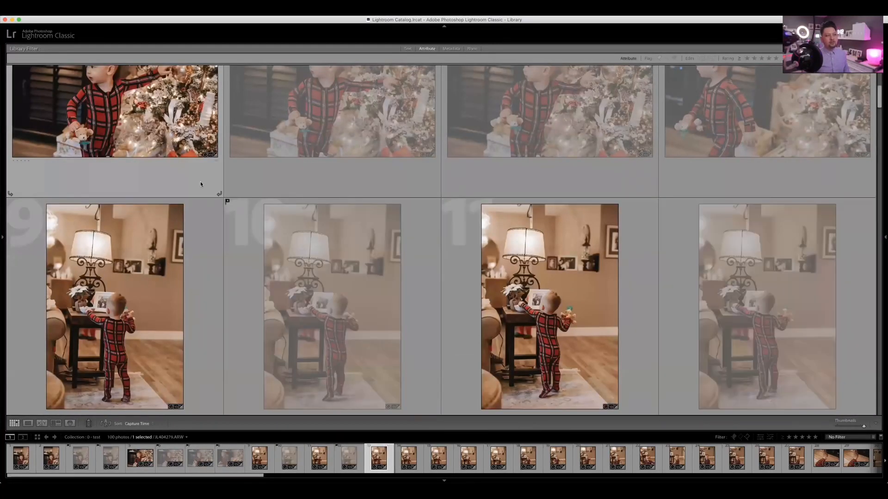
{"action": "key", "text": "Right"}
{"action": "key", "text": "Right"}
{"action": "key", "text": "x"}
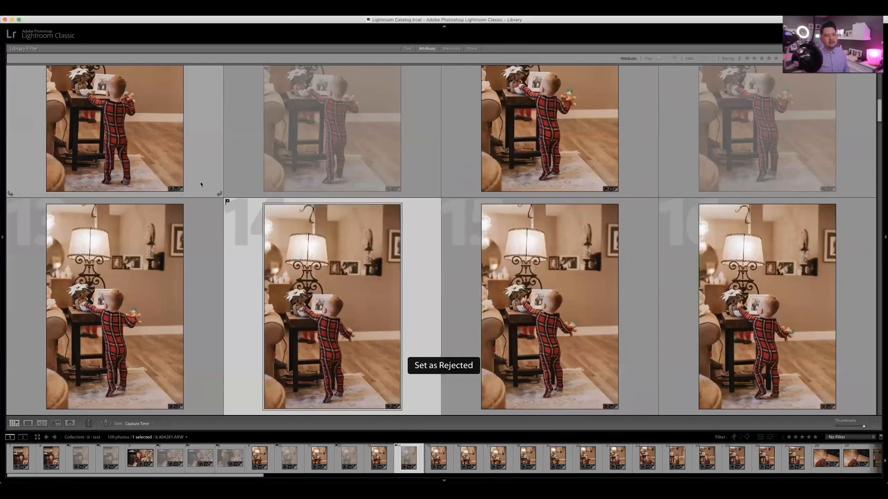
Compare photo 15 with its neighbours, flag photo 16 as rejected and advance to photo 17
{"action": "key", "text": "Right"}
{"action": "key", "text": "Left"}
{"action": "key", "text": "Right"}
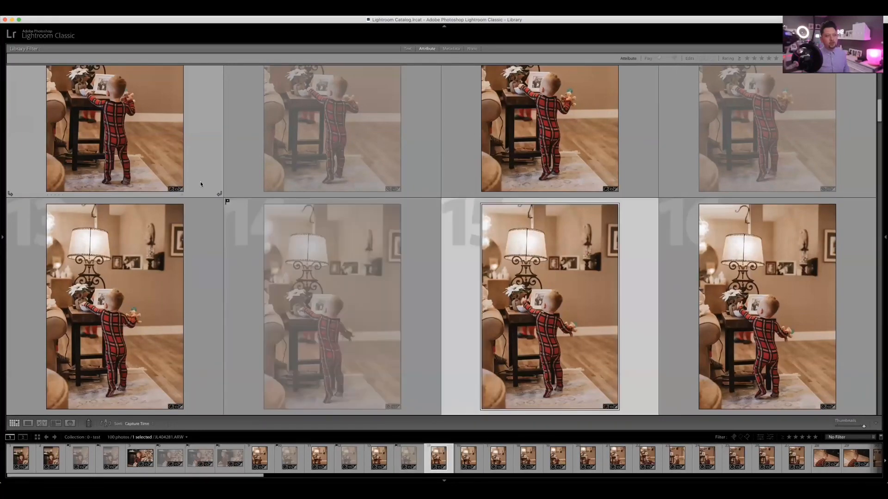
{"action": "key", "text": "Right"}
{"action": "key", "text": "Left"}
{"action": "key", "text": "Left"}
{"action": "key", "text": "Right"}
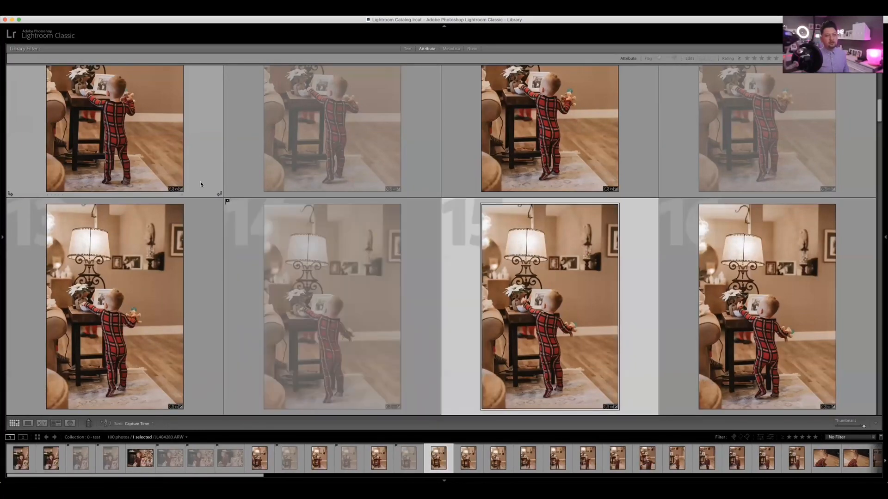
{"action": "key", "text": "Right"}
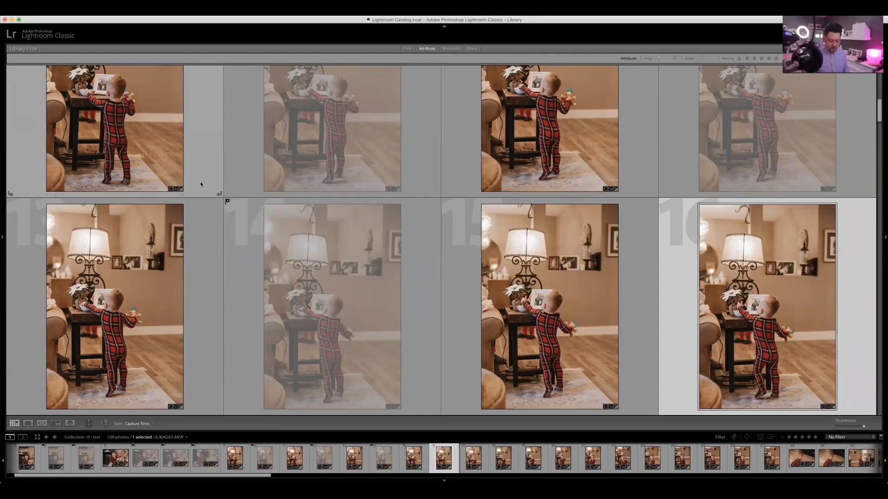
{"action": "key", "text": "Left"}
{"action": "key", "text": "Right"}
{"action": "key", "text": "x"}
{"action": "key", "text": "Right"}
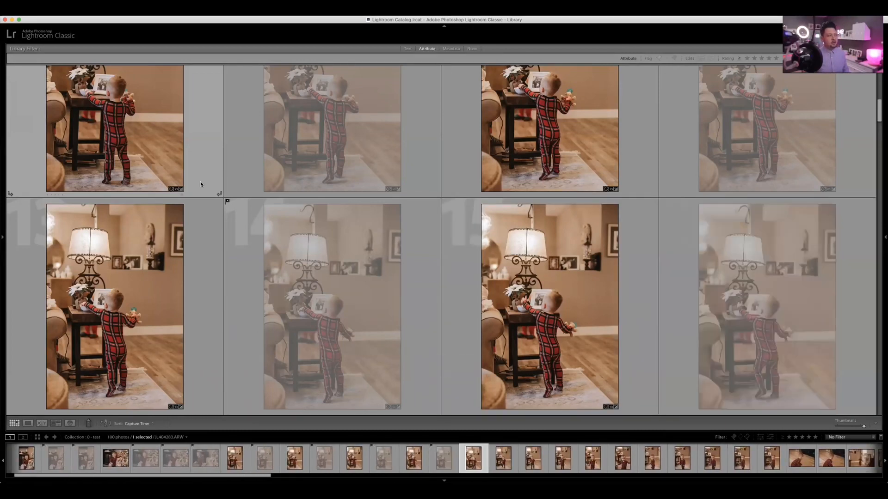
Flag photos 18 and 20 as rejected, leaving photos 17 and 19 unflagged
{"action": "key", "text": "Right"}
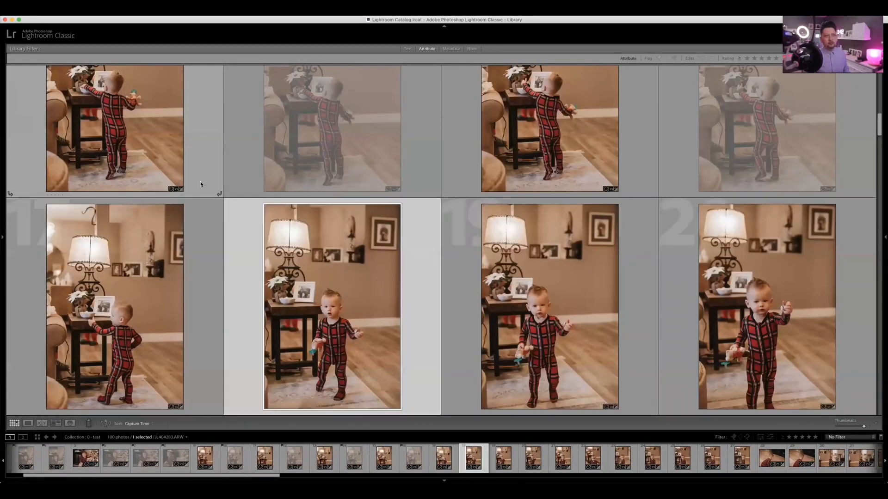
{"action": "key", "text": "x"}
{"action": "key", "text": "Right"}
{"action": "key", "text": "Right"}
{"action": "key", "text": "x"}
Compare photos 21 and 22 of the boy facing the camera and flag both as rejected
{"action": "key", "text": "Right"}
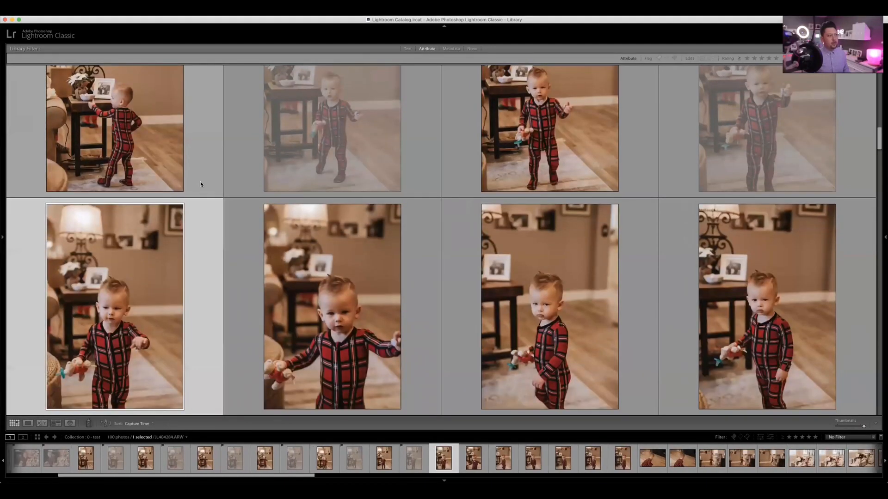
{"action": "key", "text": "Right"}
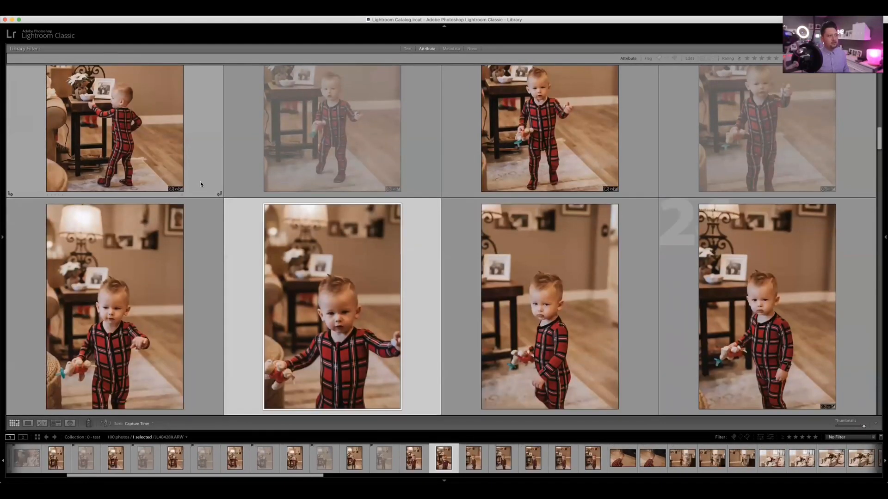
{"action": "key", "text": "x"}
{"action": "key", "text": "Right"}
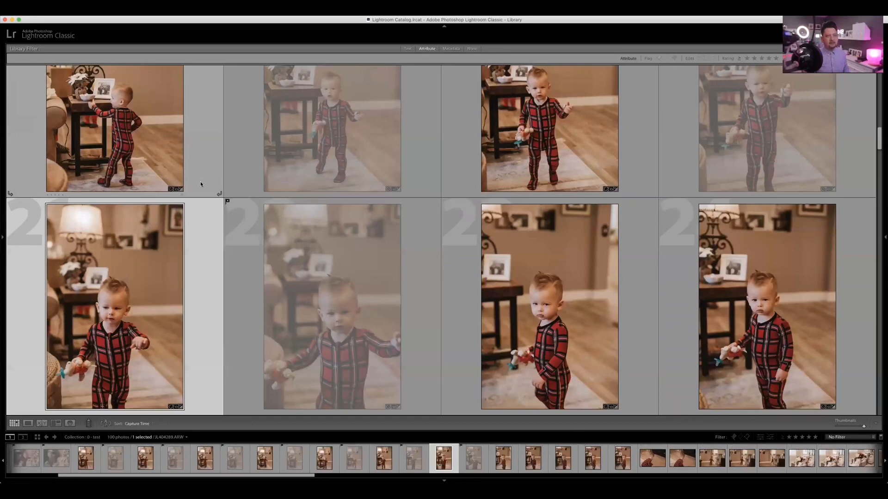
{"action": "key", "text": "x"}
Go through photos 23 to 27 without flagging them and flag photo 28 as rejected
{"action": "key", "text": "Right"}
{"action": "key", "text": "Right"}
{"action": "key", "text": "Right"}
{"action": "key", "text": "Right"}
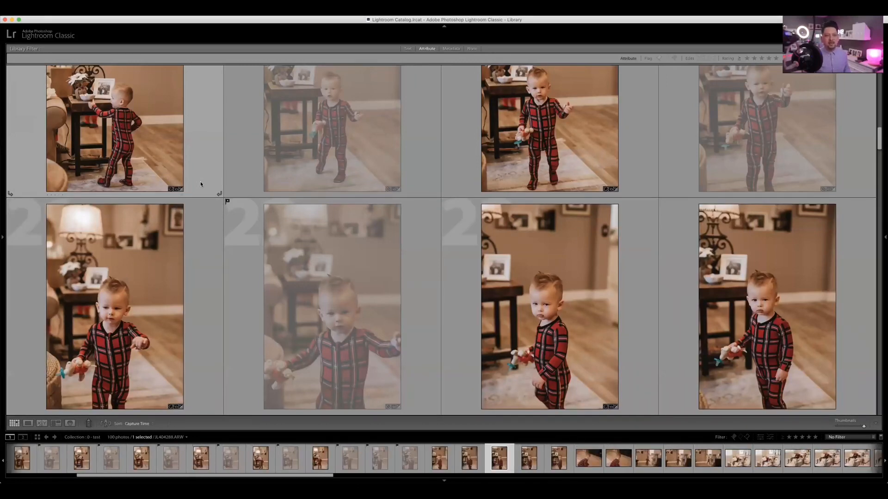
{"action": "key", "text": "Right"}
{"action": "key", "text": "Right"}
{"action": "key", "text": "Right"}
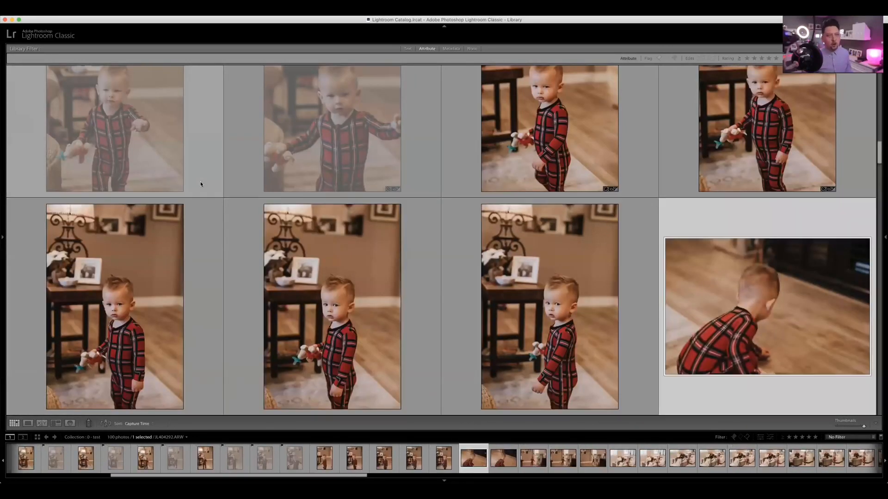
{"action": "key", "text": "x"}
Go back to compare photos 26 and 27, flag photo 26 as rejected and return to photo 28
{"action": "key", "text": "Left"}
{"action": "key", "text": "Left"}
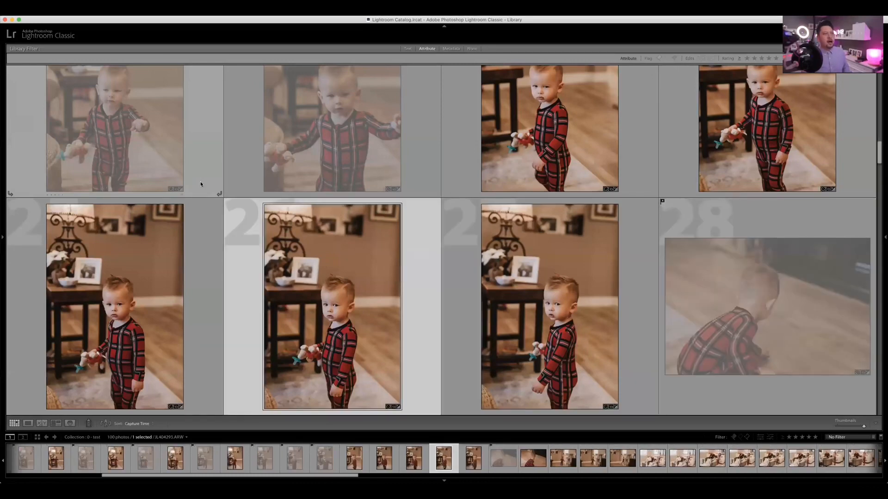
{"action": "key", "text": "Right"}
{"action": "key", "text": "Left"}
{"action": "key", "text": "x"}
{"action": "key", "text": "Right"}
{"action": "key", "text": "Right"}
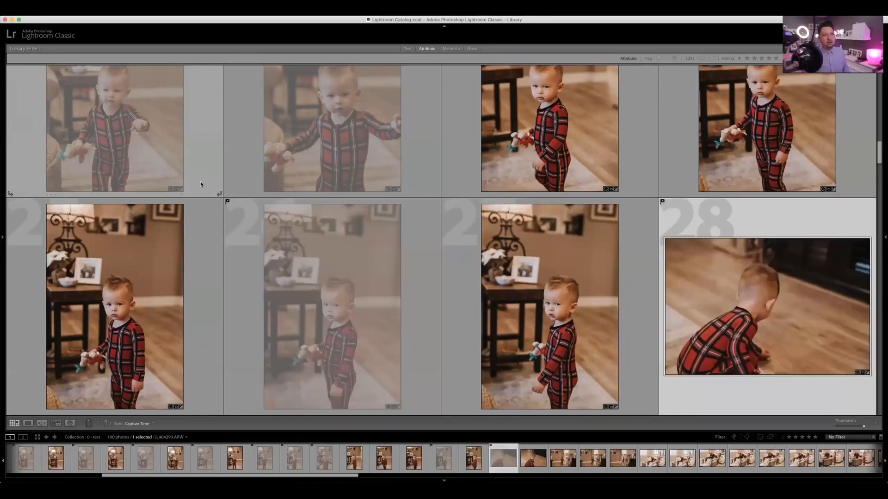
Flag photos 30 and 32 as rejected, leaving 29 and 31 unflagged, and advance to photo 33
{"action": "key", "text": "Right"}
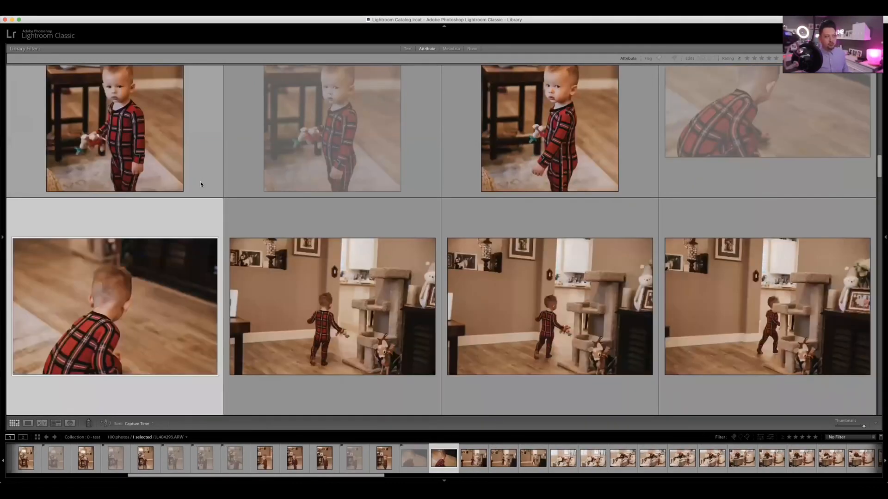
{"action": "key", "text": "shift+x"}
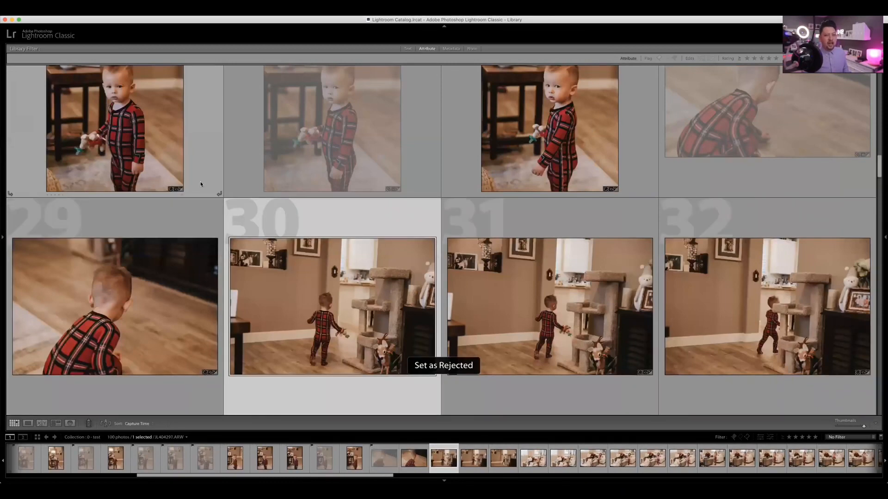
{"action": "key", "text": "Right"}
{"action": "key", "text": "Right"}
{"action": "key", "text": "shift+x"}
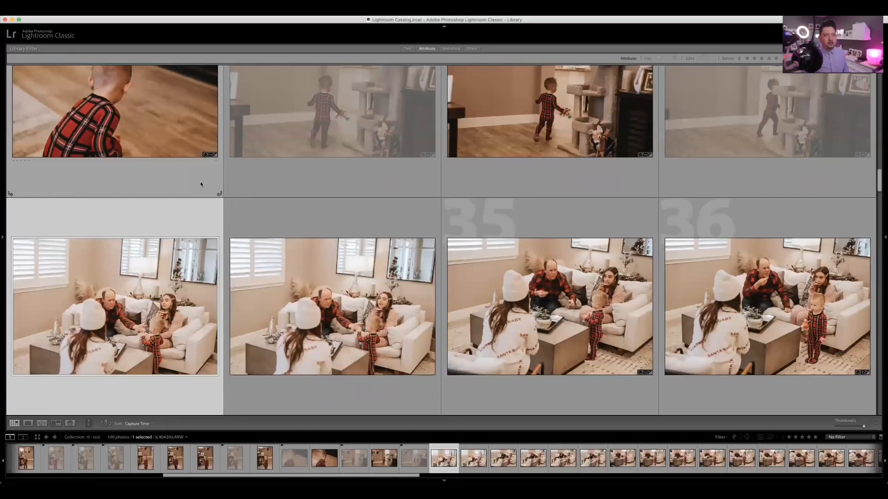
Flag living-room photos 34, 35, 38 and 40 as rejected, leaving photos 36, 37 and 39 unflagged
{"action": "key", "text": "Right"}
{"action": "key", "text": "x"}
{"action": "key", "text": "x"}
{"action": "key", "text": "Right"}
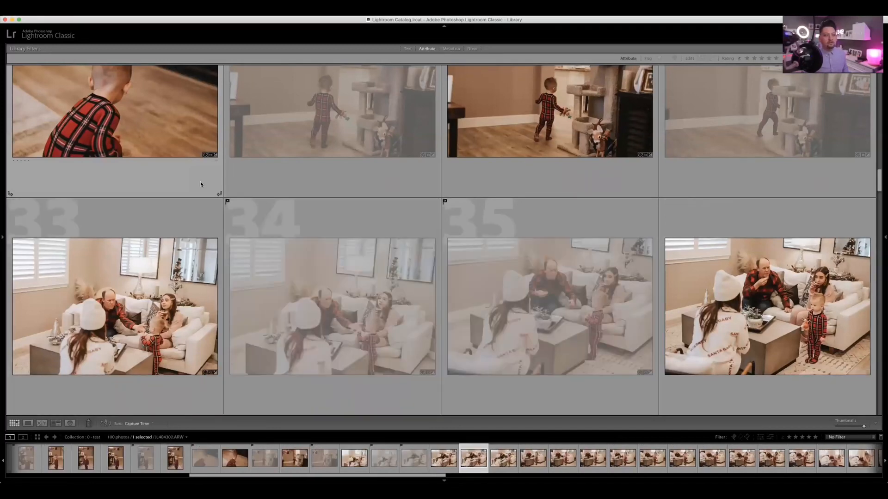
{"action": "key", "text": "Right"}
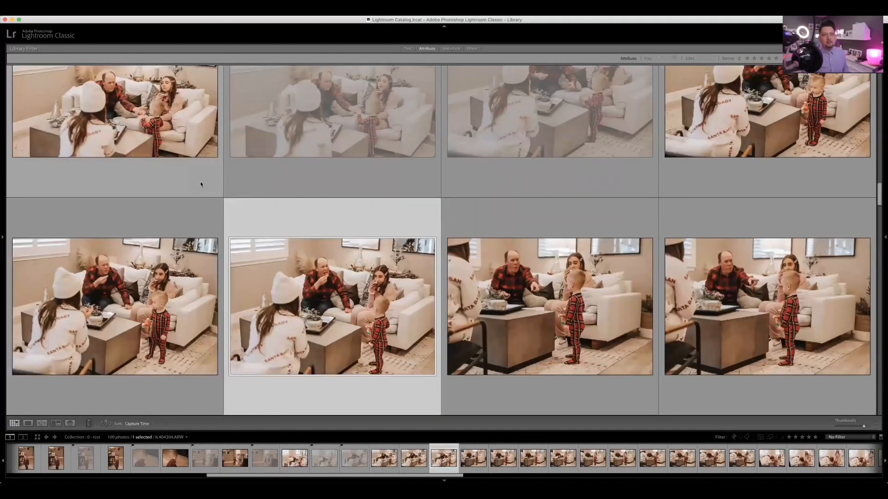
{"action": "key", "text": "x"}
{"action": "key", "text": "Right"}
{"action": "key", "text": "x"}
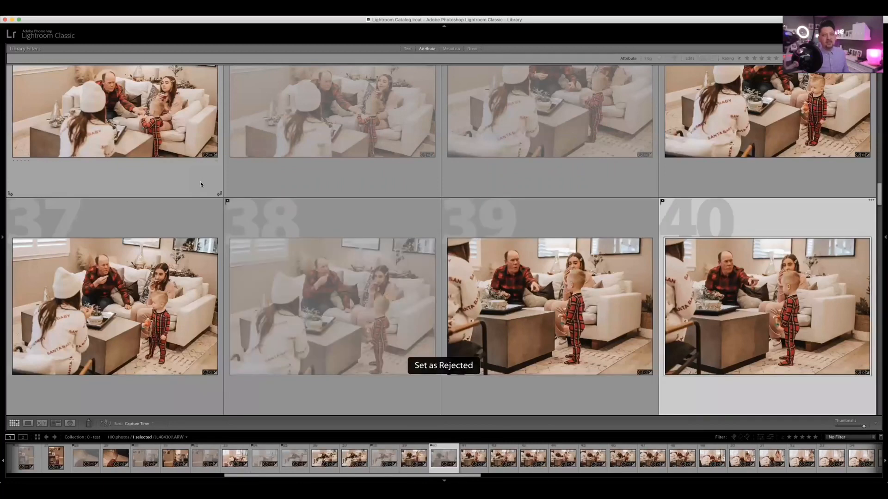
Flag photos 41 and 44 as rejected, leaving photos 42 and 43 unflagged
{"action": "key", "text": "Right"}
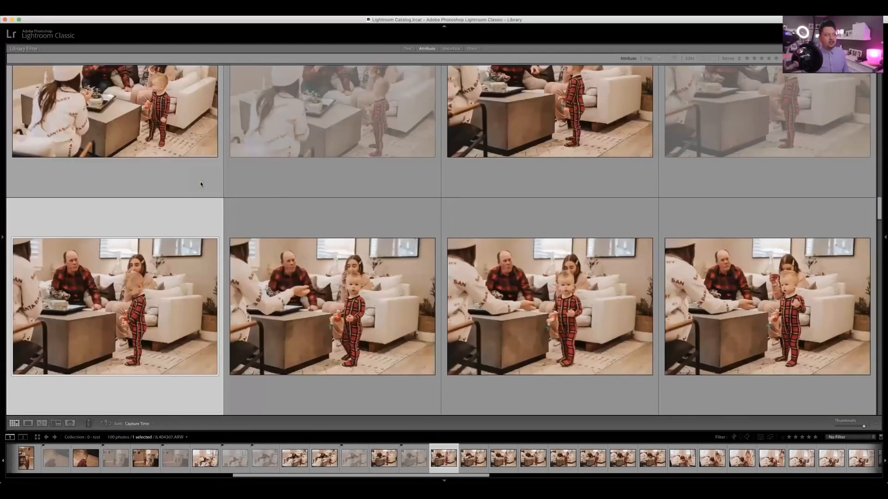
{"action": "key", "text": "x"}
{"action": "key", "text": "Right"}
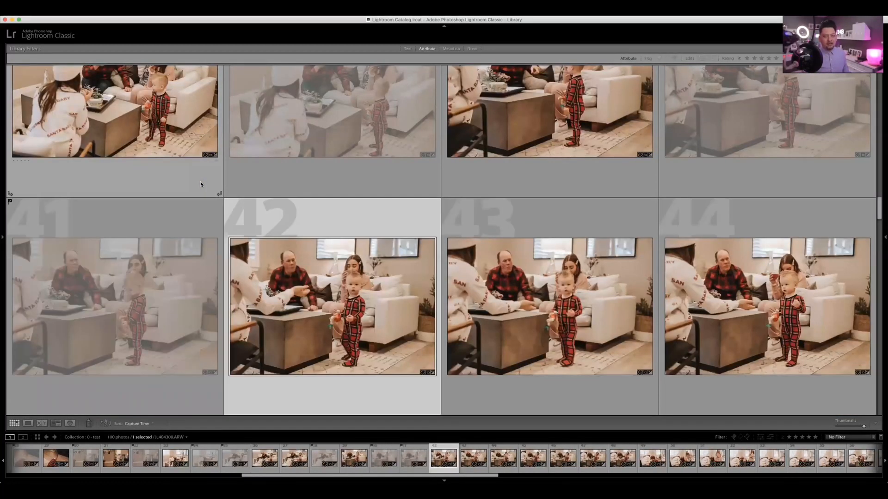
{"action": "key", "text": "Right"}
{"action": "key", "text": "Right"}
{"action": "key", "text": "x"}
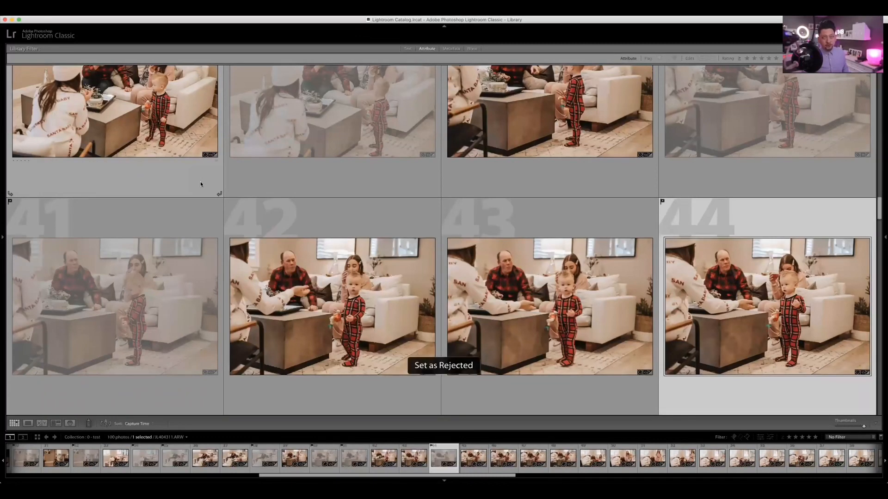
Flag photo 47 as rejected, leaving 45 and 46 unflagged, and advance to photo 48
{"action": "key", "text": "Right"}
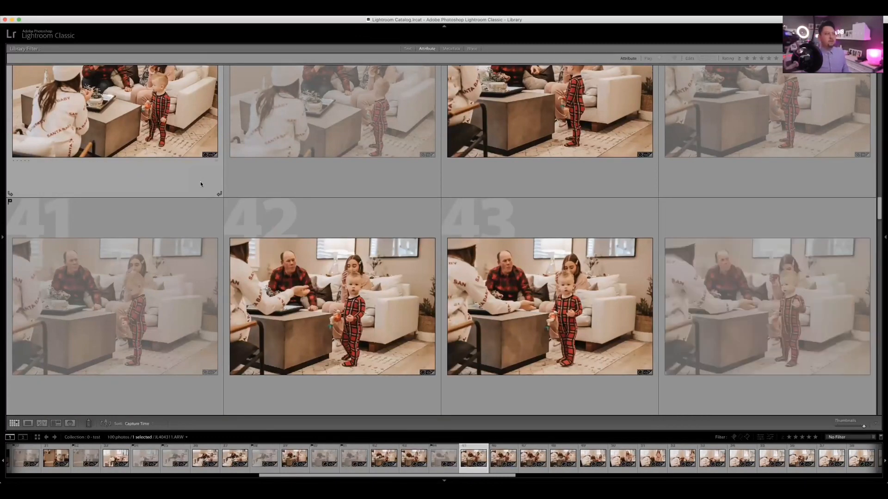
{"action": "key", "text": "Right"}
{"action": "key", "text": "Right"}
{"action": "key", "text": "x"}
{"action": "key", "text": "Right"}
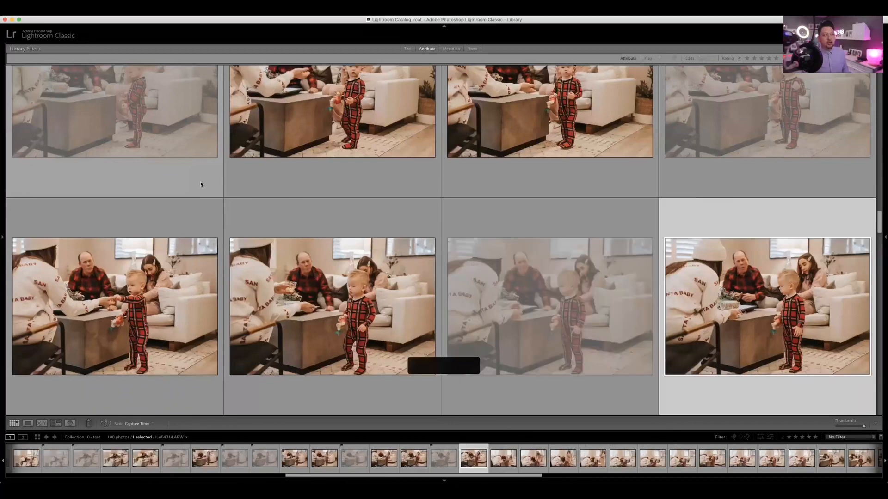
Flag photos 49, 50 and 52 as rejected, leaving photos 48 and 51 unflagged
{"action": "key", "text": "Right"}
{"action": "key", "text": "Right"}
{"action": "key", "text": "Right"}
{"action": "key", "text": "Right"}
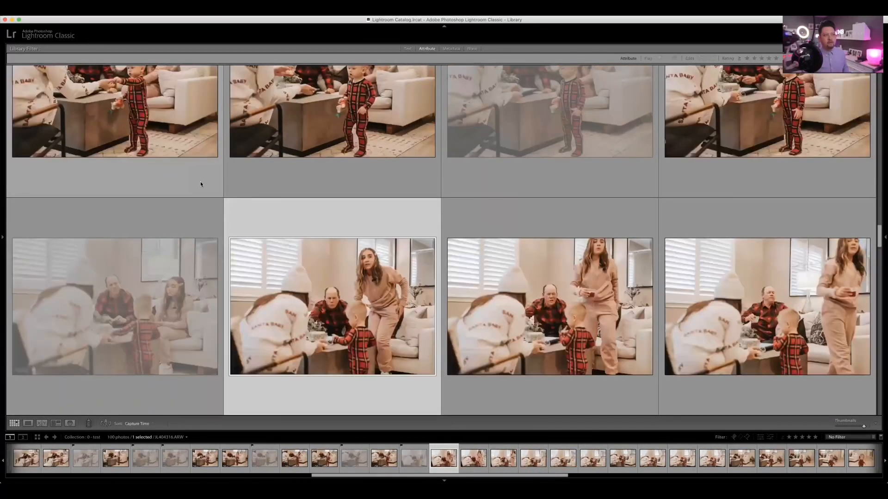
{"action": "key", "text": "x"}
{"action": "key", "text": "Right"}
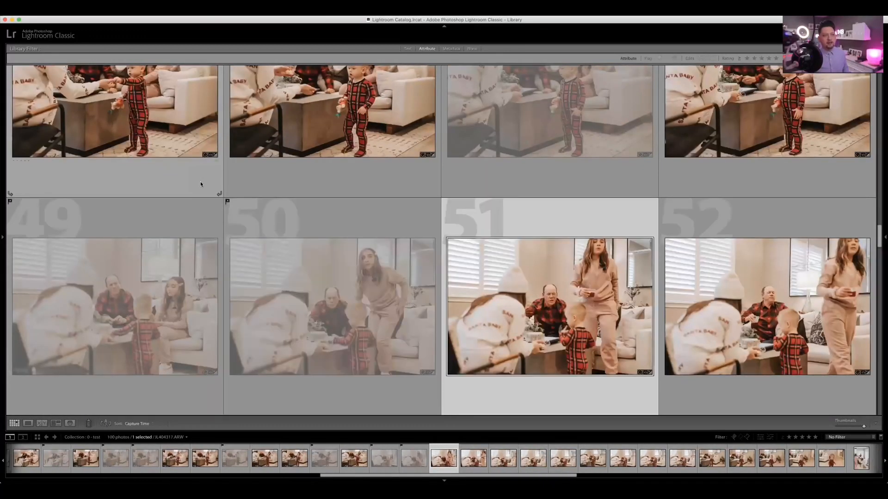
{"action": "key", "text": "Right"}
{"action": "key", "text": "x"}
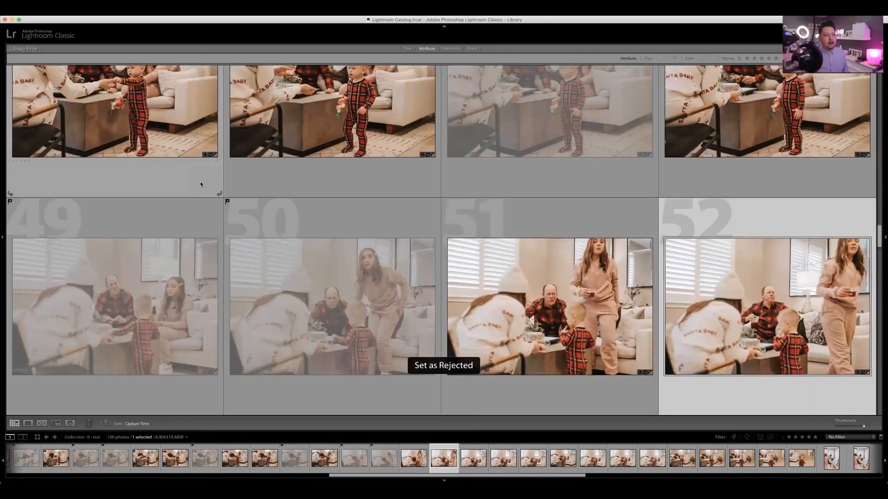
{"action": "key", "text": "Right"}
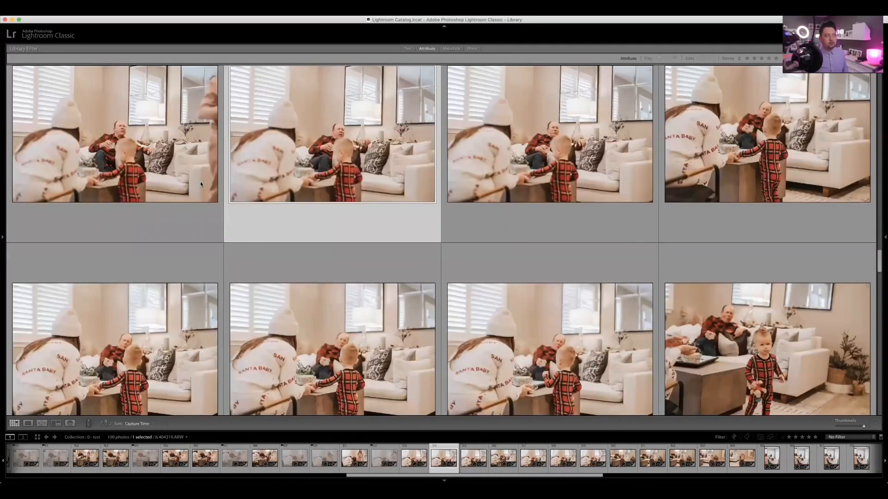
Flag photo 55 as rejected, advance past photo 56 and compare photos 57 and 58
{"action": "key", "text": "Right"}
{"action": "key", "text": "x"}
{"action": "key", "text": "Right"}
{"action": "key", "text": "Right"}
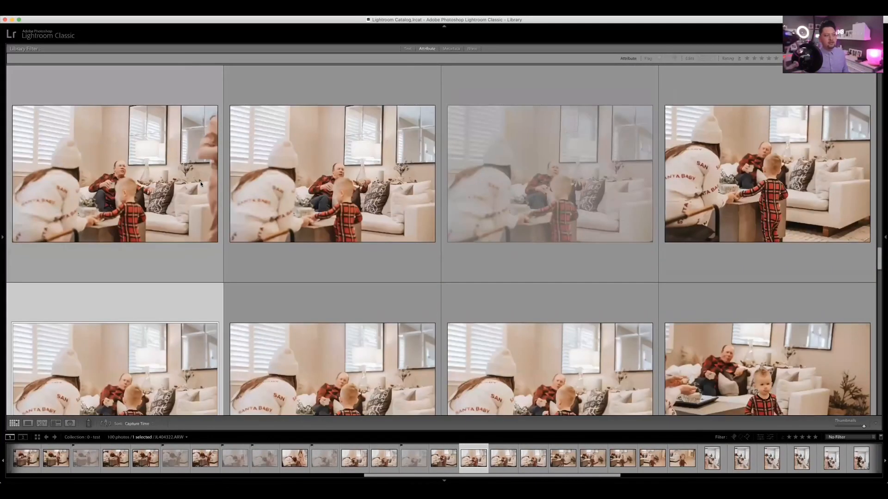
{"action": "key", "text": "Right"}
{"action": "key", "text": "Left"}
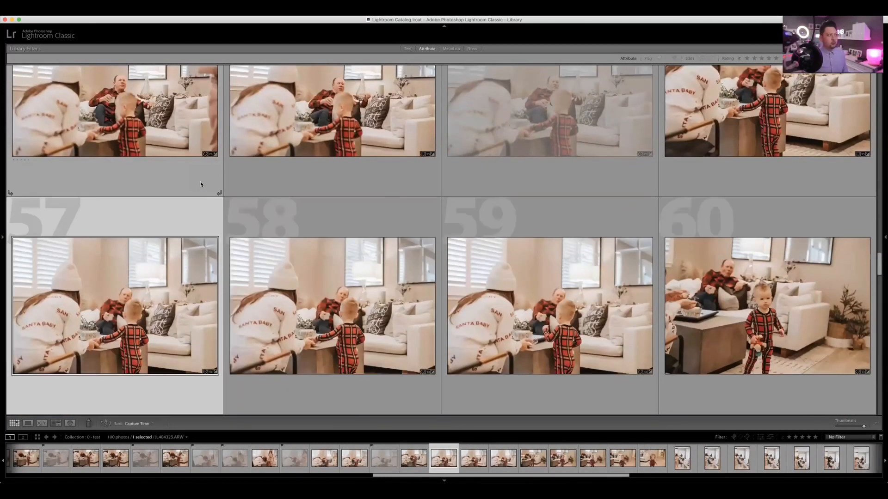
Open photo 57 in Loupe view and browse the following photos one at a time up to JL404329.ARW
{"action": "double_click", "coordinate": [130, 350]}
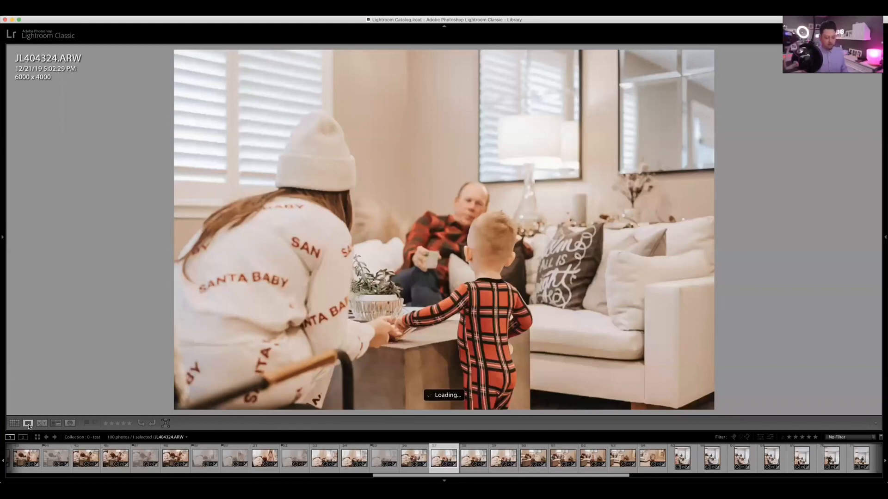
{"action": "key", "text": "Right"}
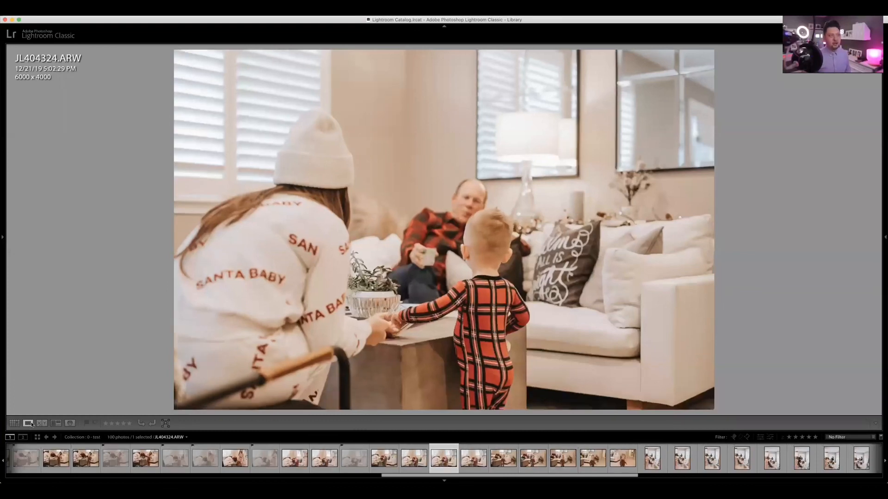
{"action": "key", "text": "Right"}
{"action": "key", "text": "Right"}
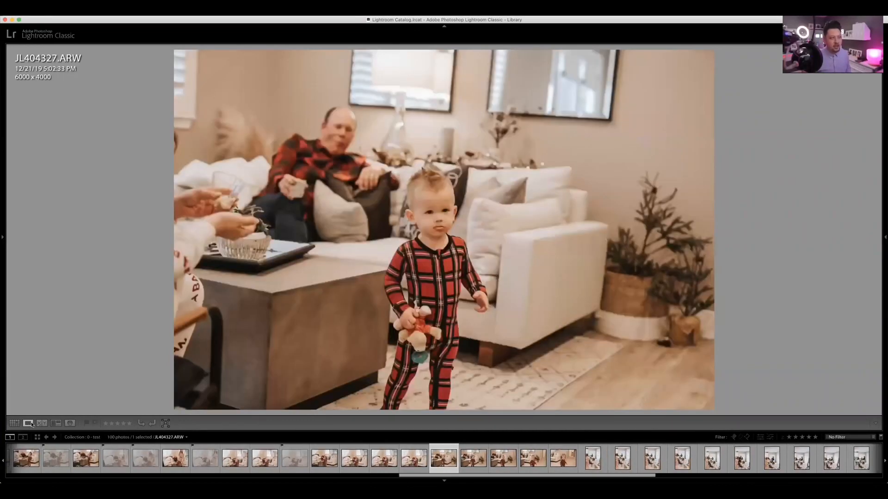
{"action": "key", "text": "Right"}
{"action": "key", "text": "Right"}
{"action": "key", "text": "Right"}
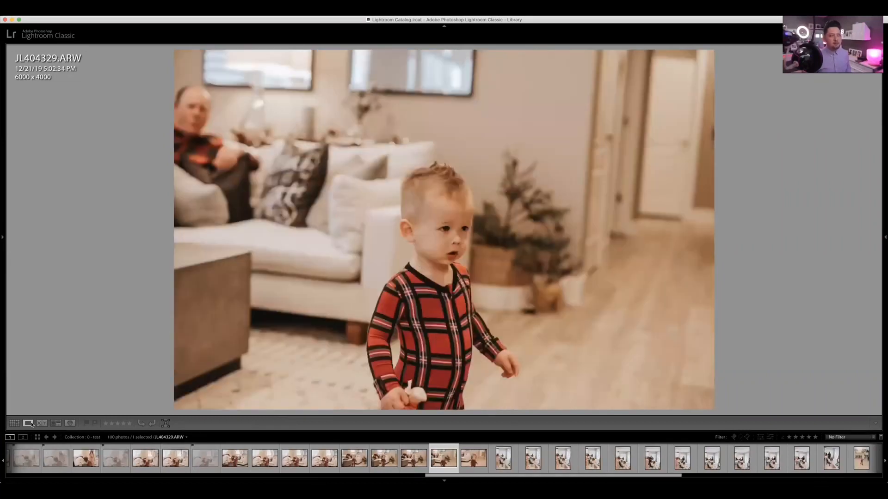
Browse the photos following JL404329.ARW one at a time in Loupe view, comparing JL404332.ARW with JL404333.ARW
{"action": "key", "text": "Right"}
{"action": "key", "text": "Left"}
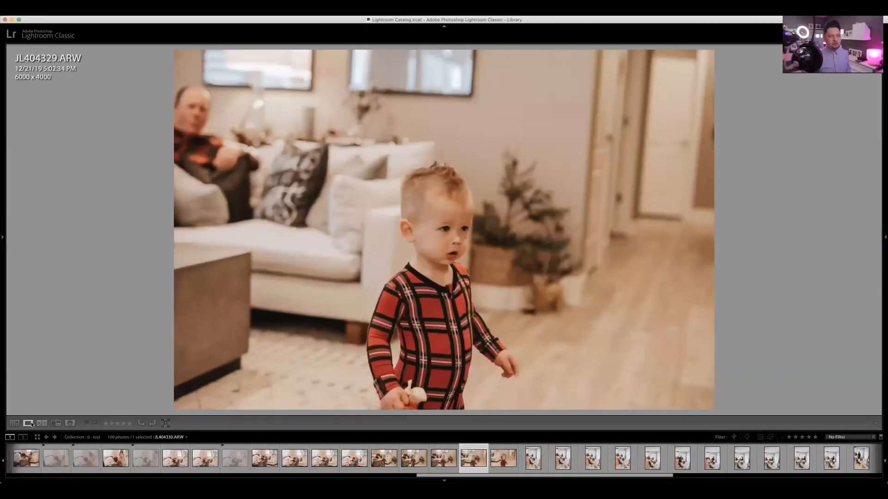
{"action": "key", "text": "Right"}
{"action": "key", "text": "Right"}
{"action": "key", "text": "Right"}
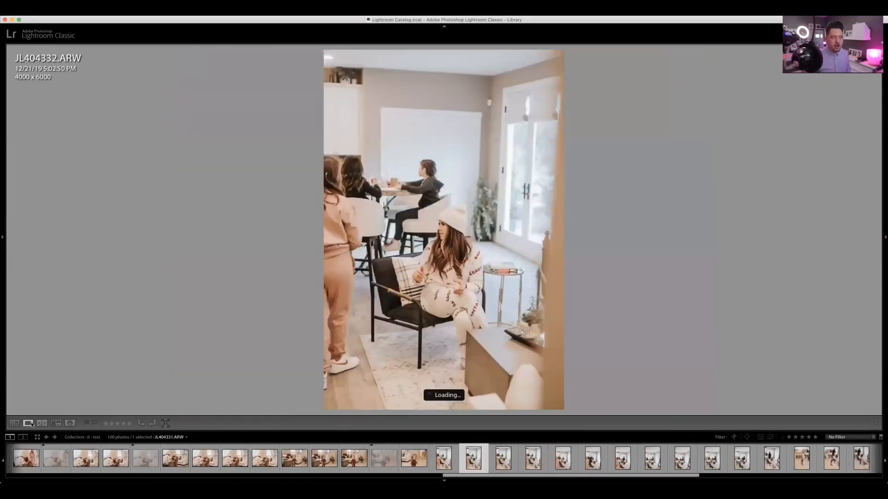
{"action": "key", "text": "Right"}
{"action": "key", "text": "Right"}
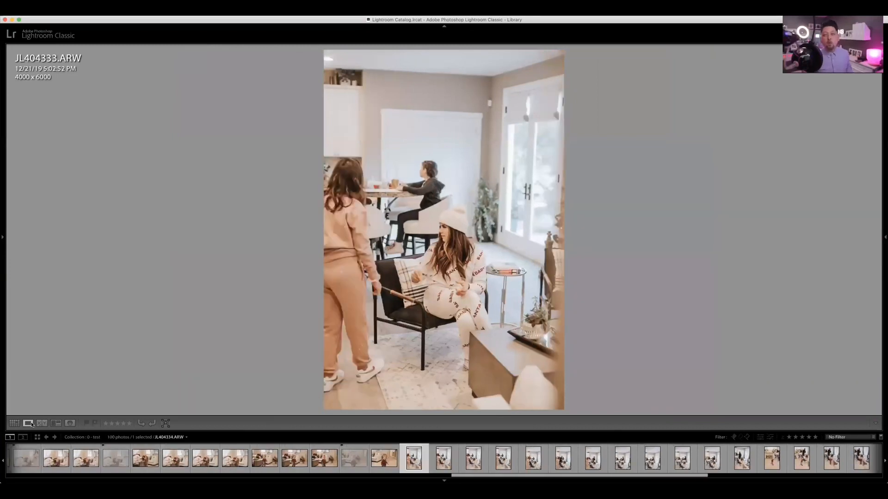
{"action": "key", "text": "Left"}
{"action": "key", "text": "Left"}
{"action": "key", "text": "Right"}
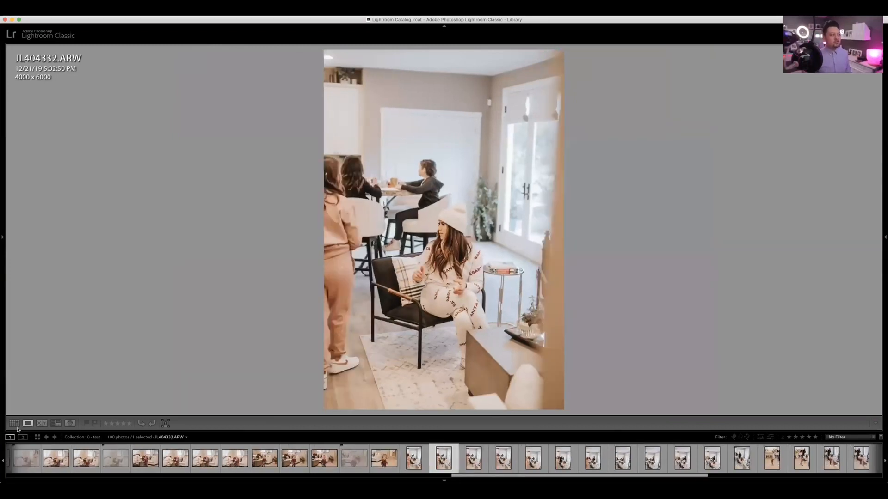
{"action": "key", "text": "Right"}
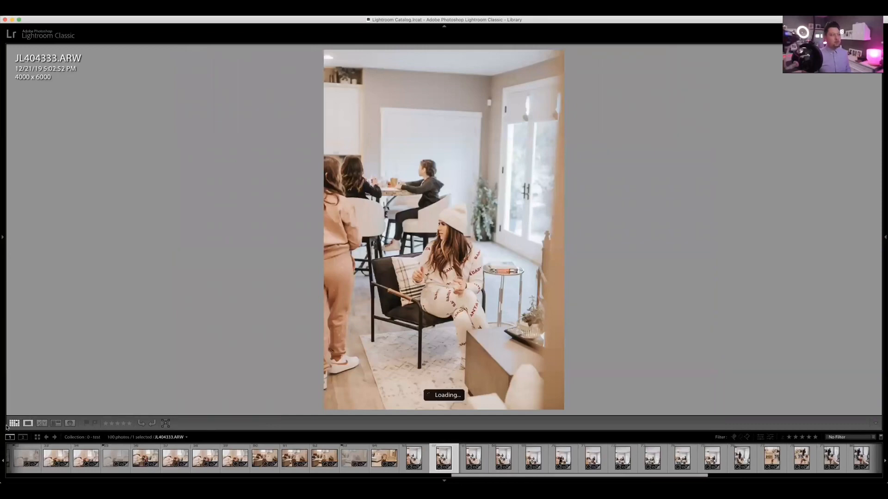
Return to Grid view with four photos per row and flag photo 67 as rejected, leaving 65 and 66 unflagged
{"action": "left_click", "coordinate": [14, 424]}
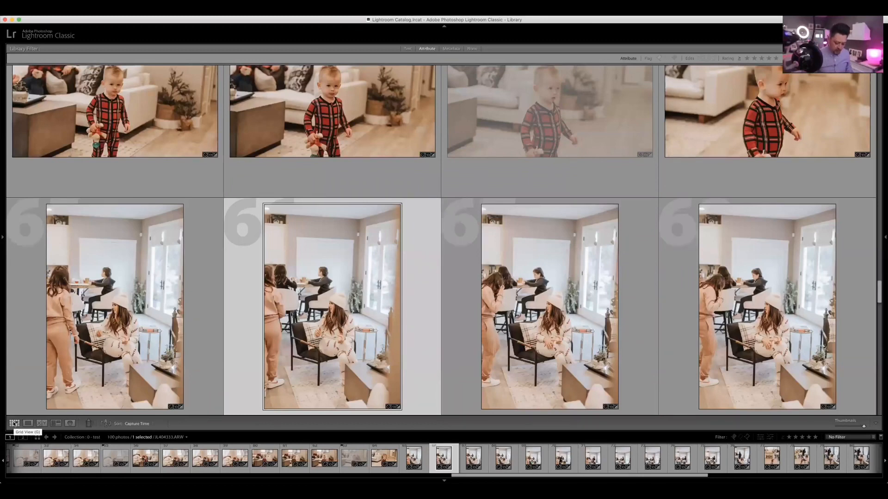
{"action": "key", "text": "Right"}
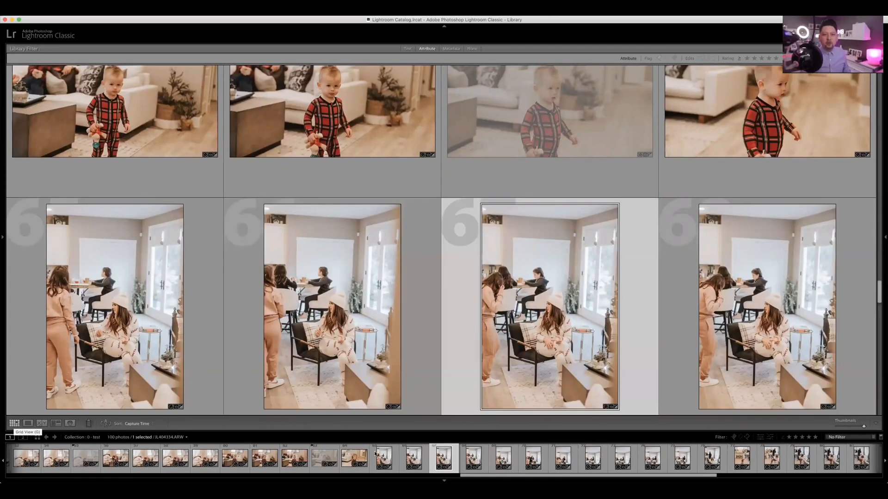
{"action": "left_click", "coordinate": [860, 428]}
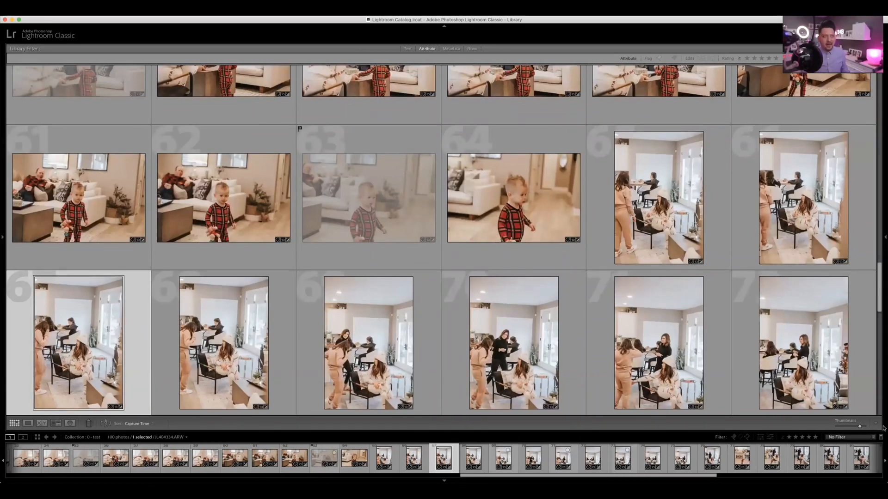
{"action": "left_click_drag", "start_coordinate": [860, 427], "coordinate": [884, 427]}
{"action": "scroll", "coordinate": [452, 367], "scroll_direction": "down", "scroll_amount": 5}
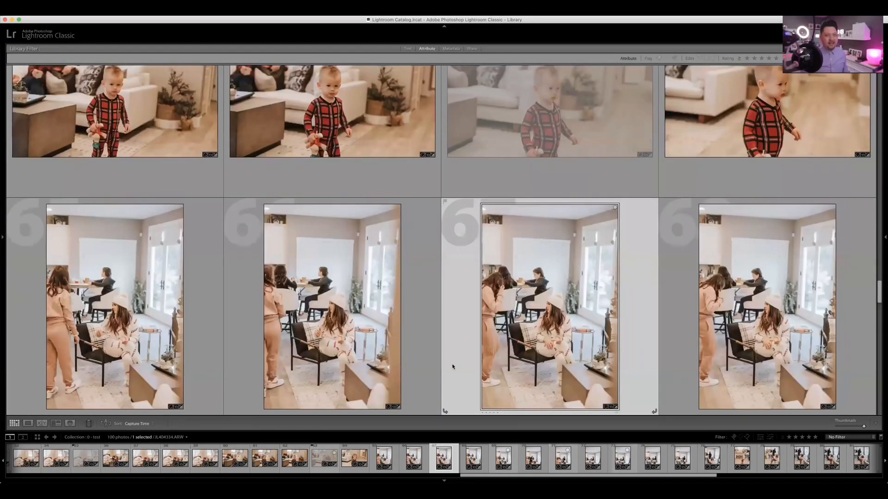
{"action": "key", "text": "Left"}
{"action": "key", "text": "x"}
{"action": "key", "text": "Right"}
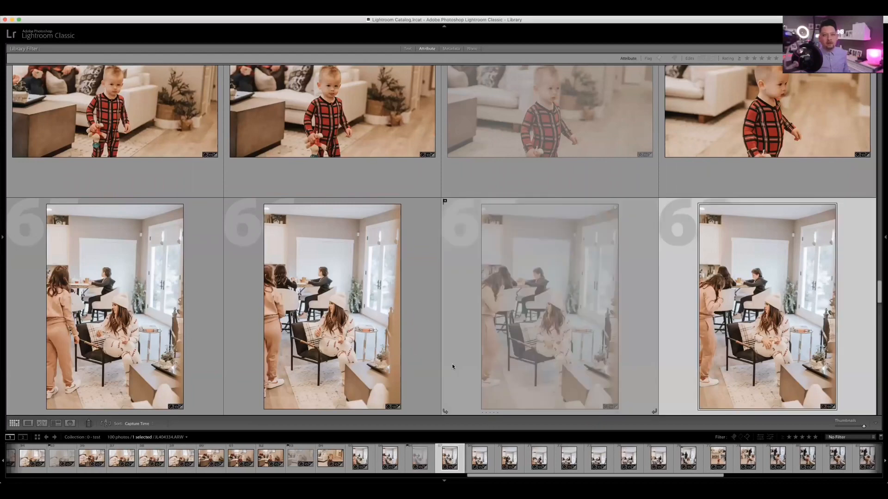
Flag photos 70 and 72 as rejected, leaving photos 68, 69 and 71 unflagged
{"action": "key", "text": "Right"}
{"action": "key", "text": "Right"}
{"action": "key", "text": "x"}
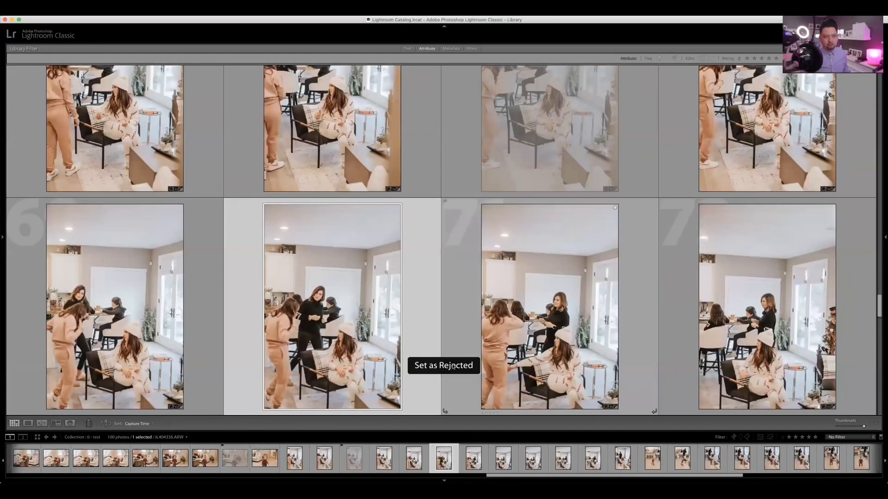
{"action": "key", "text": "Right"}
{"action": "key", "text": "Right"}
{"action": "key", "text": "x"}
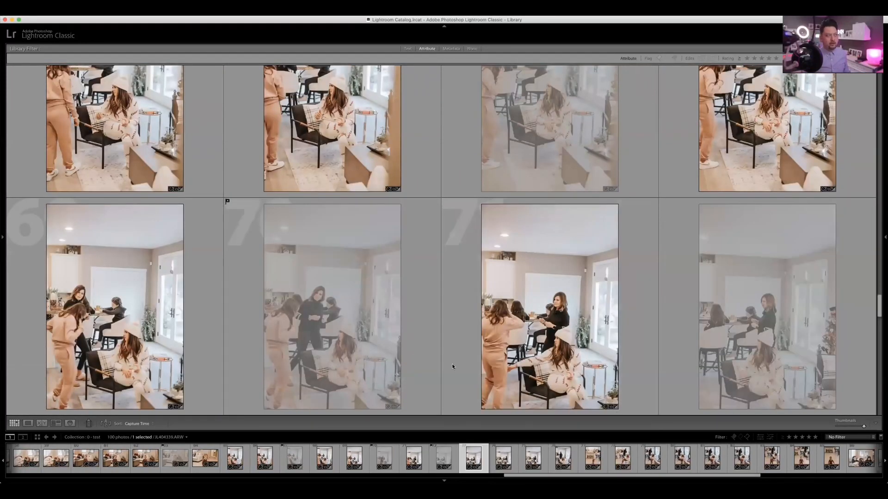
Flag photos 74, 75 and 76 as rejected, leaving photo 73 unflagged
{"action": "key", "text": "Right"}
{"action": "key", "text": "Right"}
{"action": "key", "text": "x"}
{"action": "key", "text": "Right"}
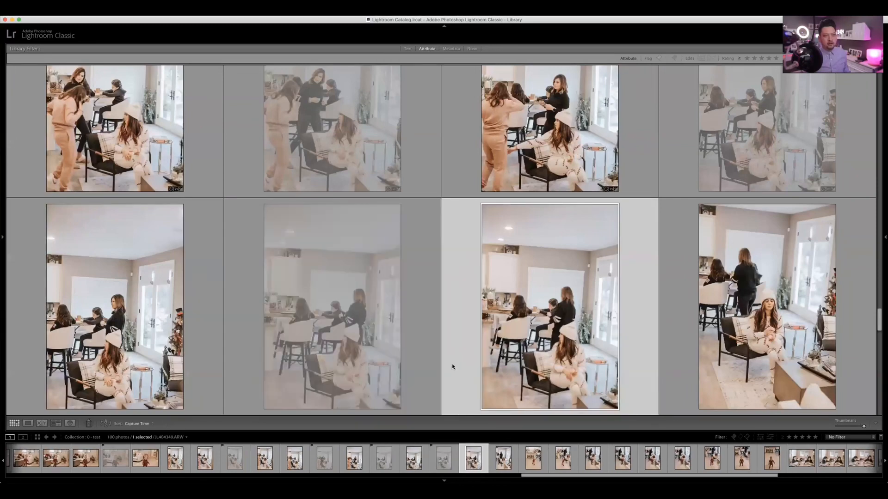
{"action": "key", "text": "x"}
{"action": "key", "text": "Right"}
{"action": "key", "text": "x"}
{"action": "key", "text": "Right"}
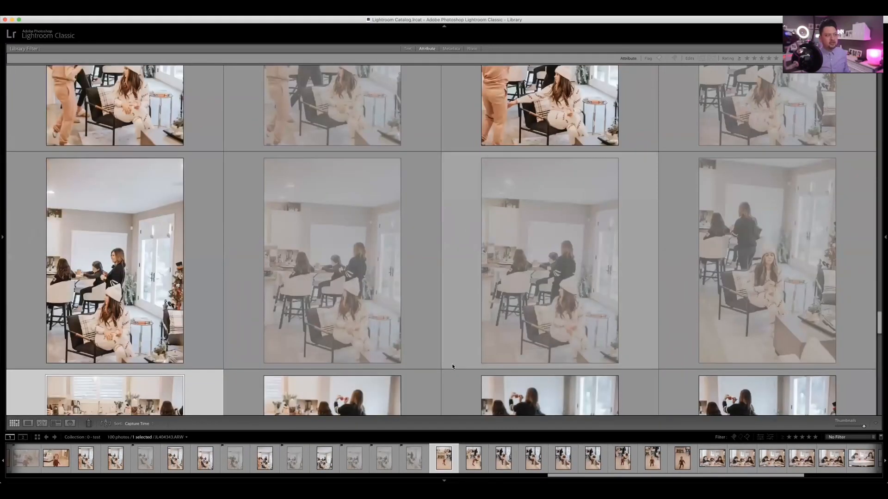
Flag photos 77 and 79 as rejected, leaving photo 78 unflagged
{"action": "key", "text": "Right"}
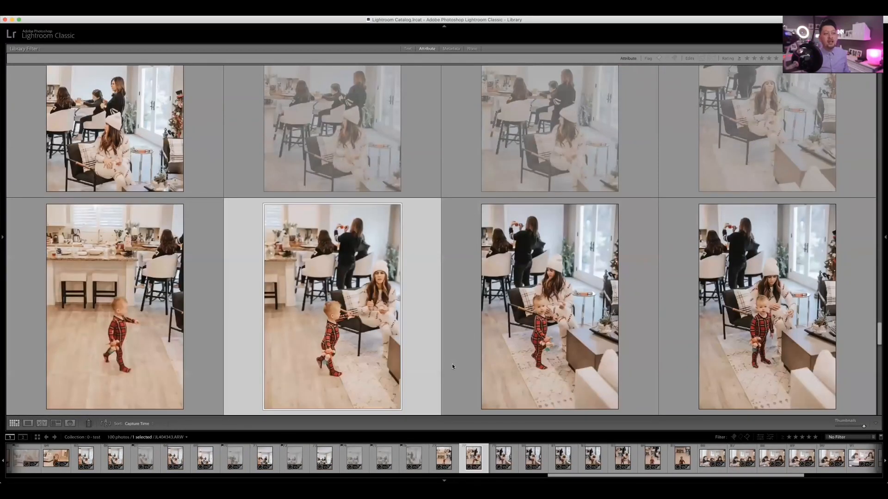
{"action": "key", "text": "Left"}
{"action": "key", "text": "x"}
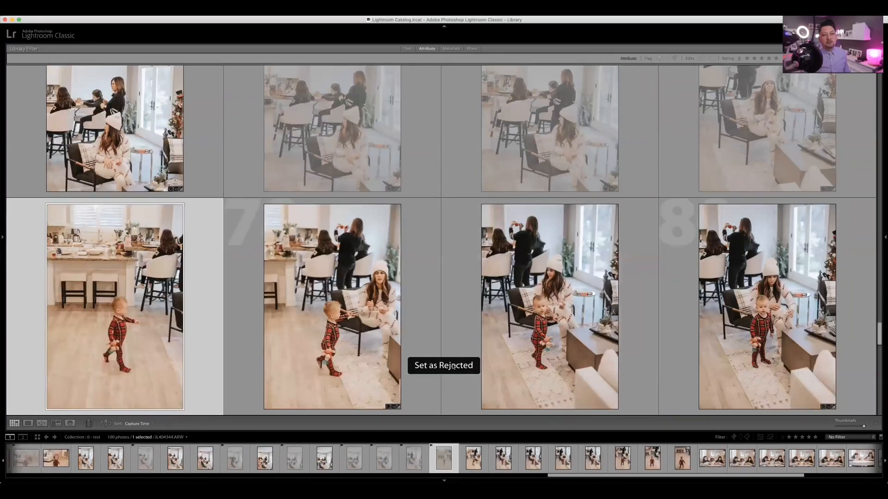
{"action": "key", "text": "Right"}
{"action": "key", "text": "Right"}
{"action": "key", "text": "Right"}
{"action": "key", "text": "Left"}
{"action": "key", "text": "x"}
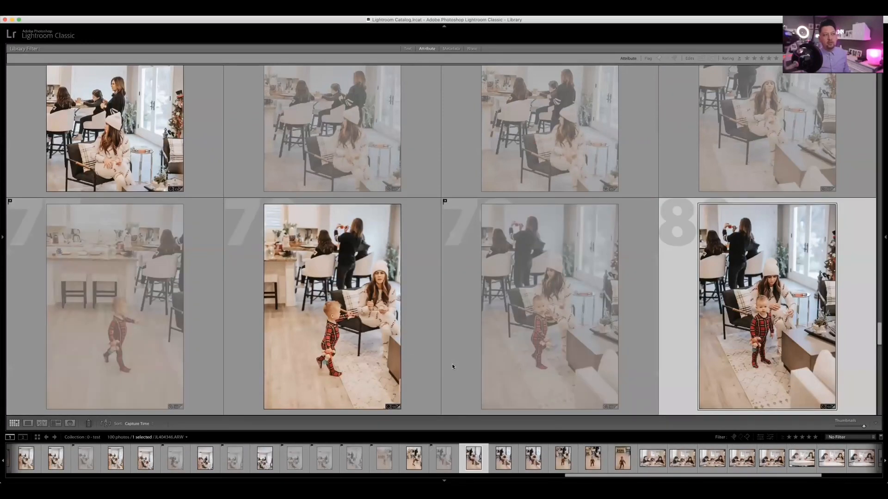
Flag photo 82 as rejected, leaving photos 80 and 81 unflagged
{"action": "key", "text": "Right"}
{"action": "key", "text": "Right"}
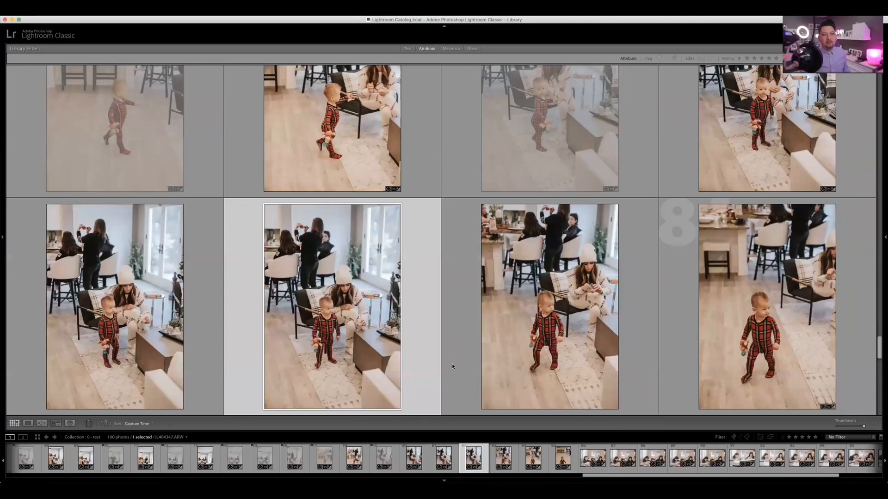
{"action": "key", "text": "x"}
{"action": "key", "text": "Right"}
{"action": "key", "text": "Left"}
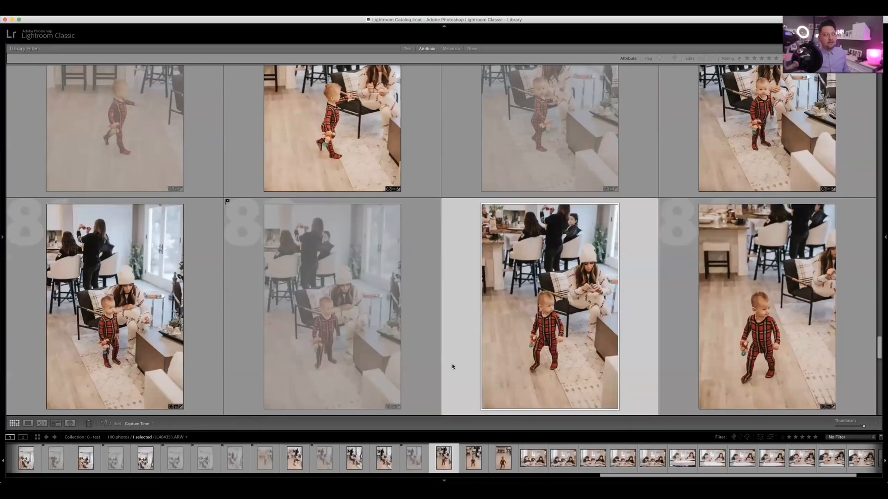
Flag photos 85, 86 and 87 as rejected, leaving photos 83 and 84 unflagged
{"action": "key", "text": "Right"}
{"action": "key", "text": "Right"}
{"action": "key", "text": "Right"}
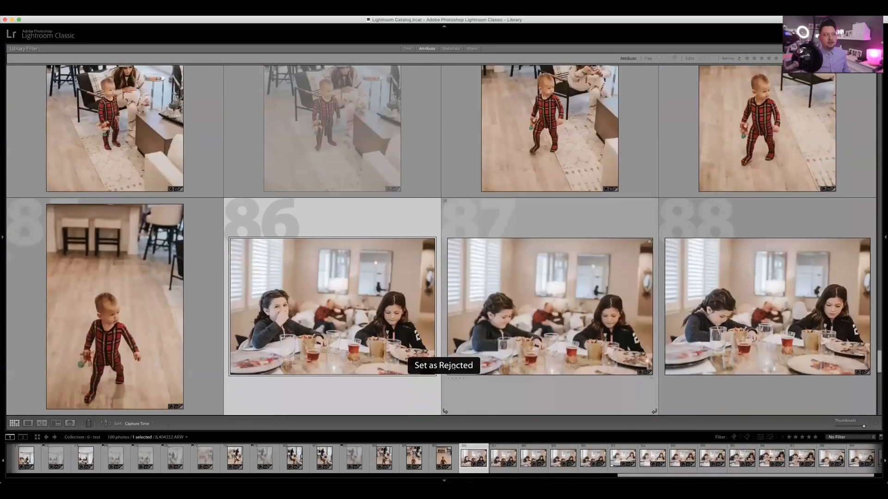
{"action": "key", "text": "Right"}
{"action": "left_click", "coordinate": [453, 366]}
{"action": "key", "text": "Left"}
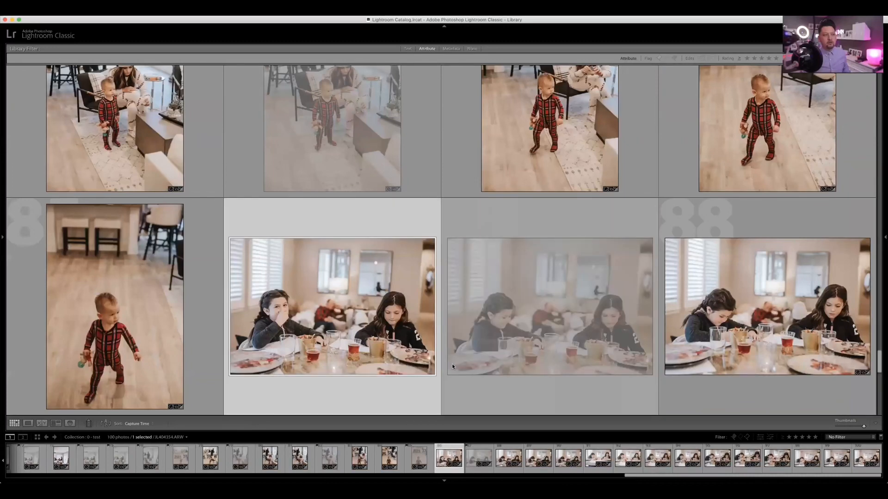
{"action": "key", "text": "x"}
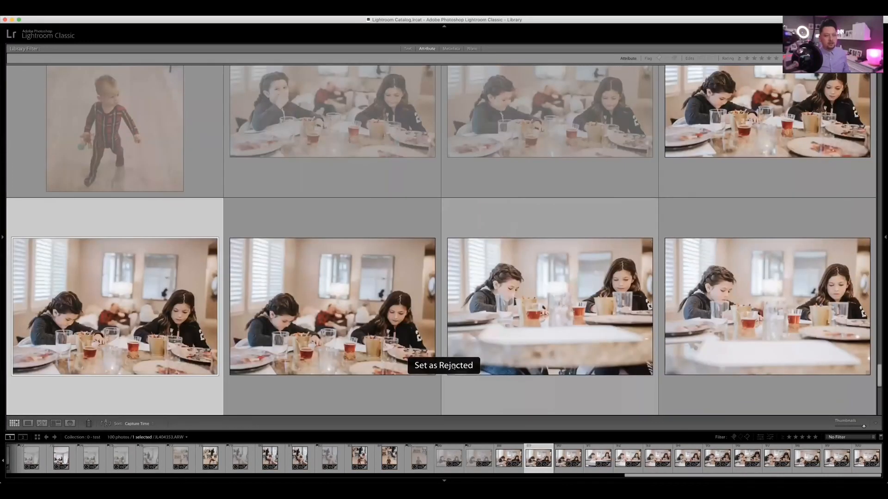
Flag photos 89, 92, 94 and 96 as rejected, leaving photos 88, 90, 91, 93 and 95 unflagged
{"action": "left_click", "coordinate": [452, 366]}
{"action": "key", "text": "Right"}
{"action": "key", "text": "x"}
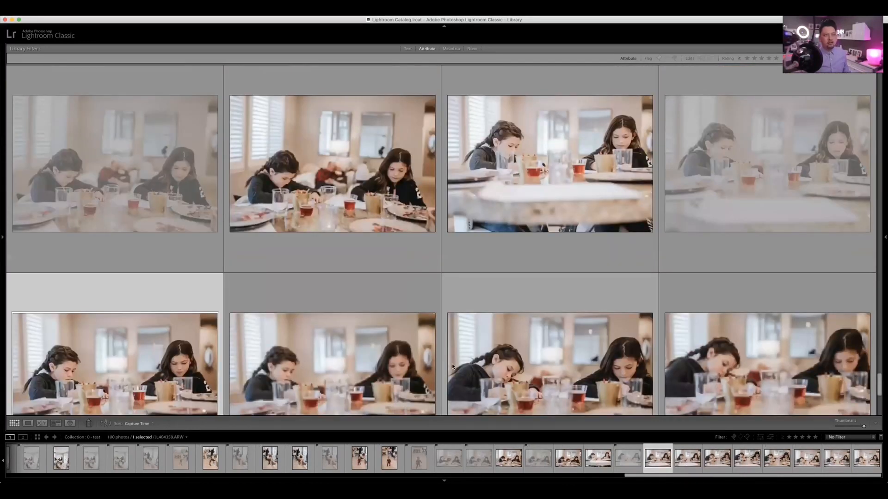
{"action": "key", "text": "Right"}
{"action": "key", "text": "x"}
{"action": "key", "text": "Right"}
{"action": "key", "text": "x"}
{"action": "key", "text": "Right"}
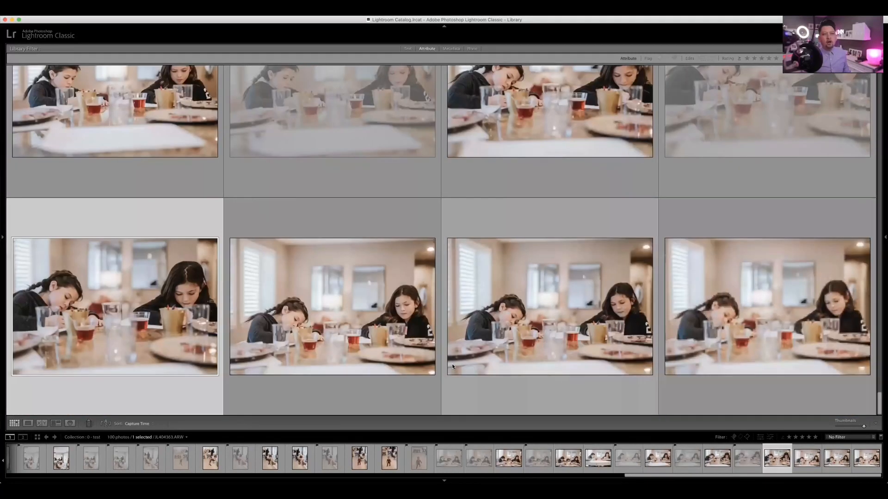
Flag photos 98 and 100 as rejected, and shrink the thumbnails until the whole collection fits in the grid
{"action": "key", "text": "x"}
{"action": "key", "text": "Right"}
{"action": "key", "text": "x"}
{"action": "key", "text": "Right"}
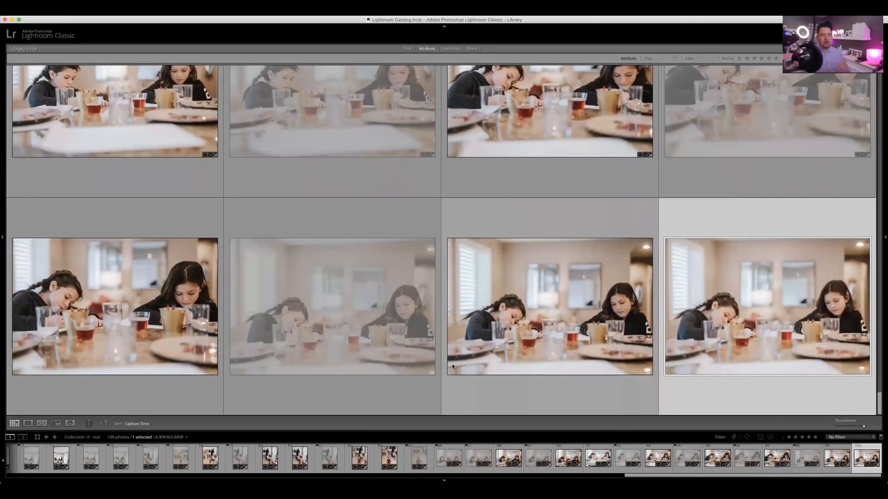
{"action": "key", "text": "x"}
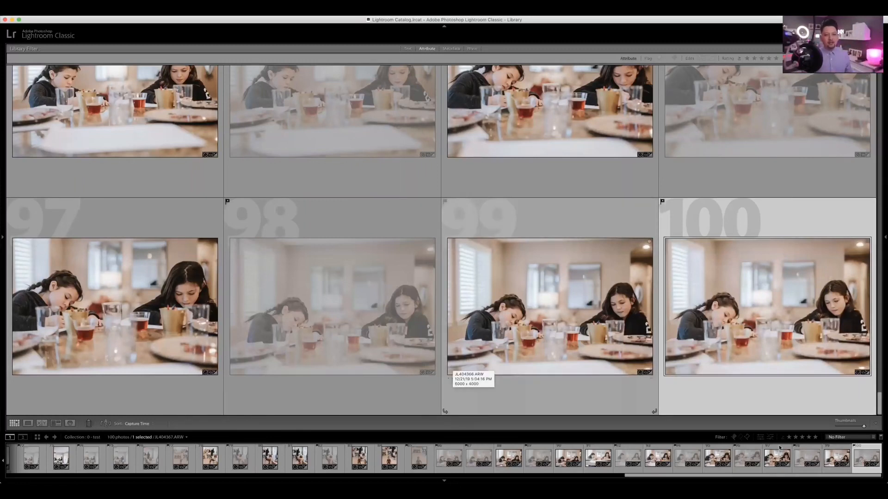
{"action": "left_click", "coordinate": [851, 426]}
{"action": "left_click", "coordinate": [844, 427]}
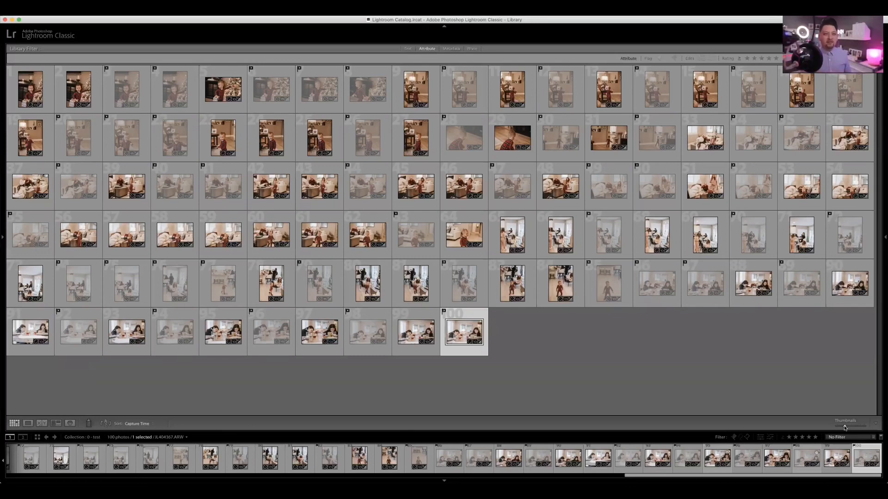
Try a five-star rating on photo 99 in Loupe view, return to the grid and clear its rating
{"action": "double_click", "coordinate": [408, 331]}
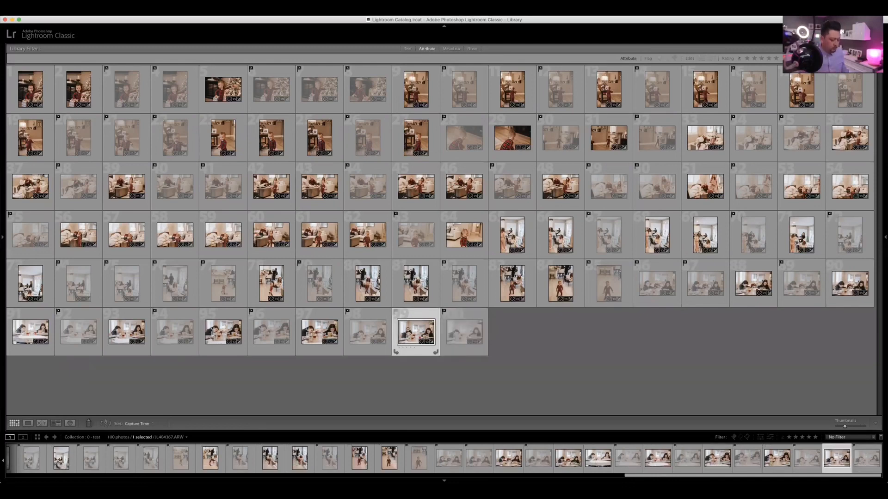
{"action": "key", "text": "2"}
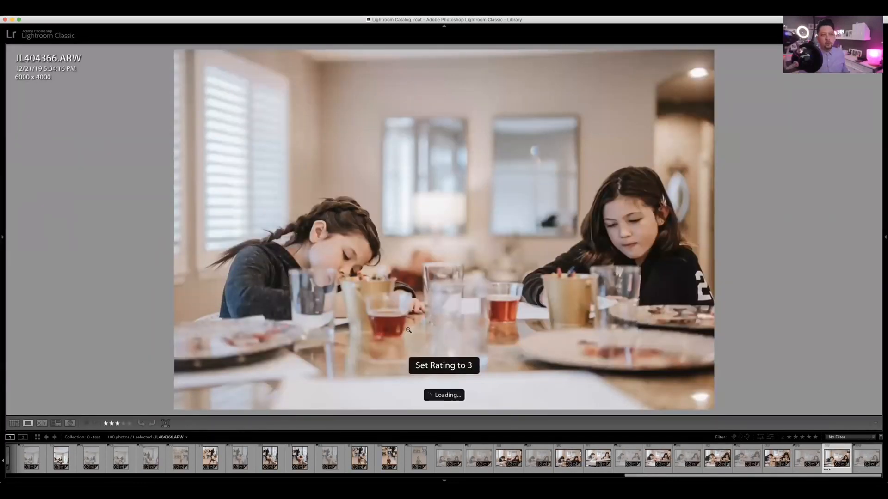
{"action": "key", "text": "5"}
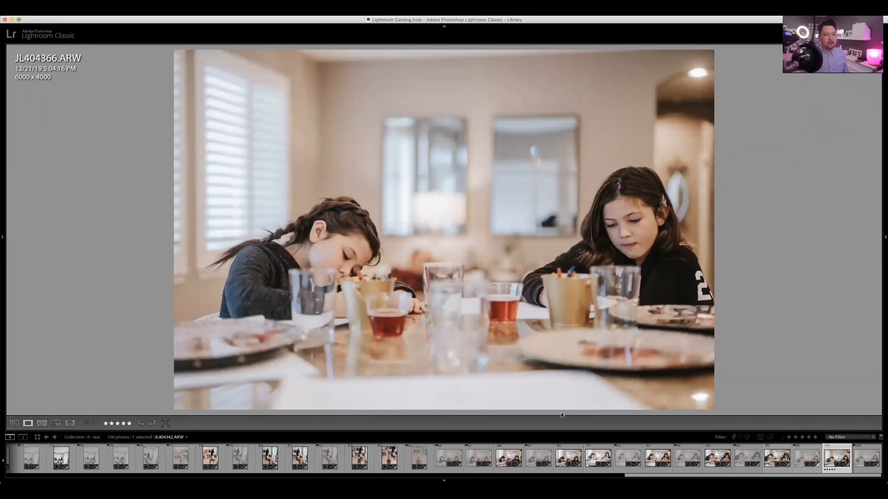
{"action": "left_click", "coordinate": [14, 423]}
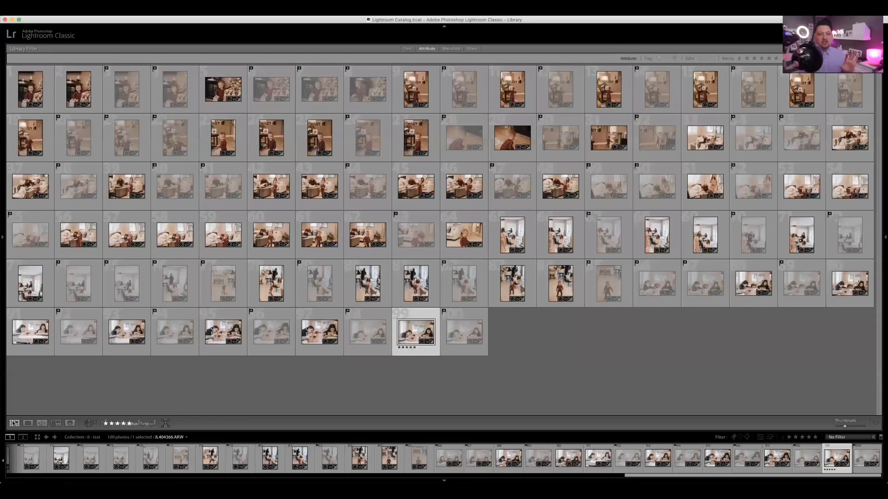
{"action": "key", "text": "0"}
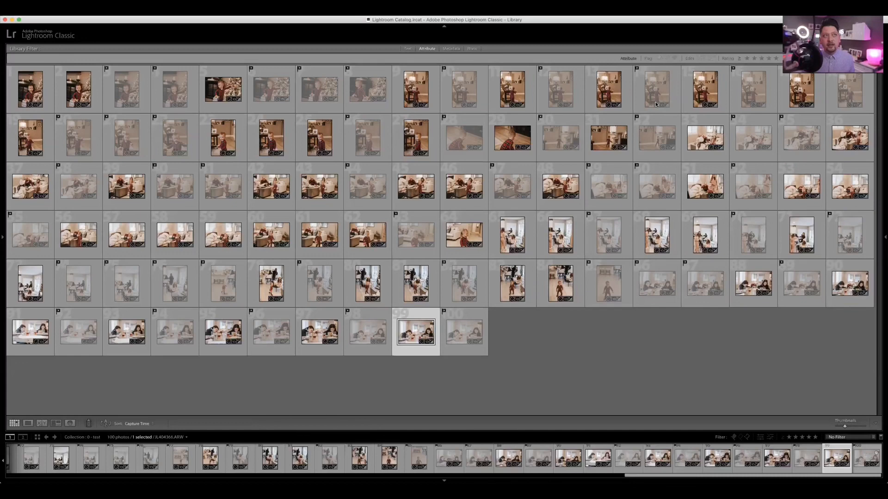
Filter the collection to rejected photos, clear that filter, and filter it to show only the unflagged photos
{"action": "left_click", "coordinate": [747, 437]}
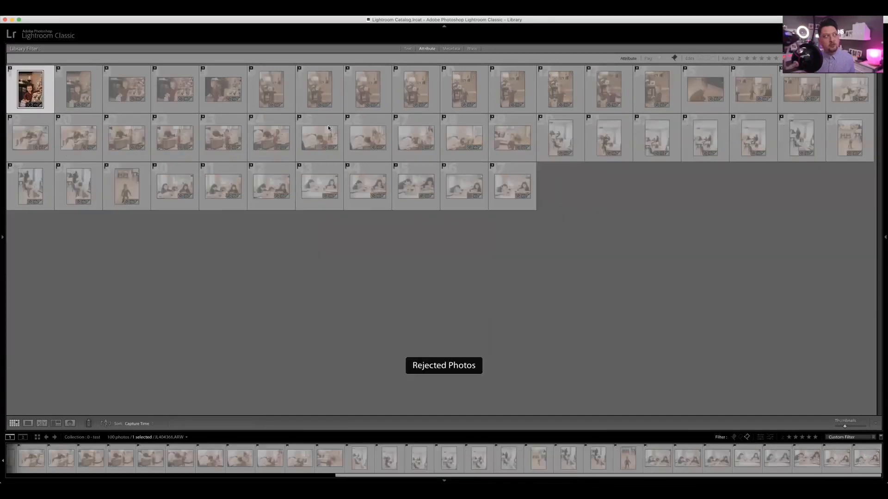
{"action": "left_click", "coordinate": [746, 437]}
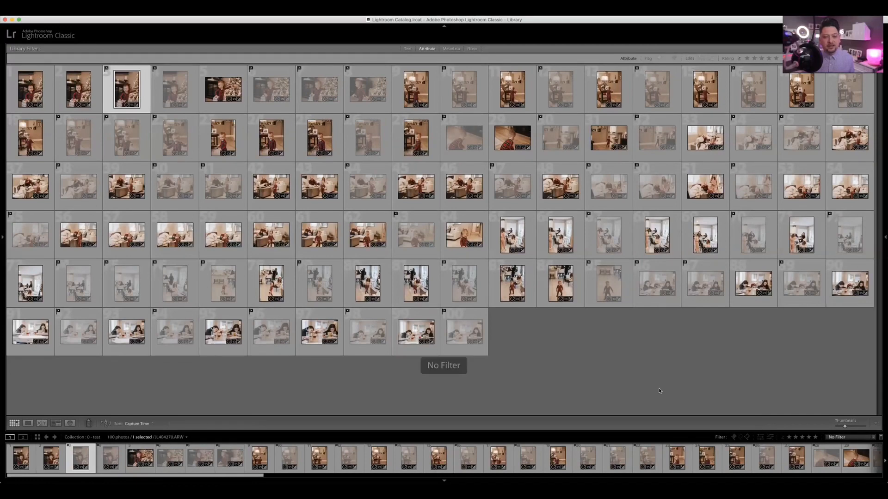
{"action": "left_click", "coordinate": [739, 438]}
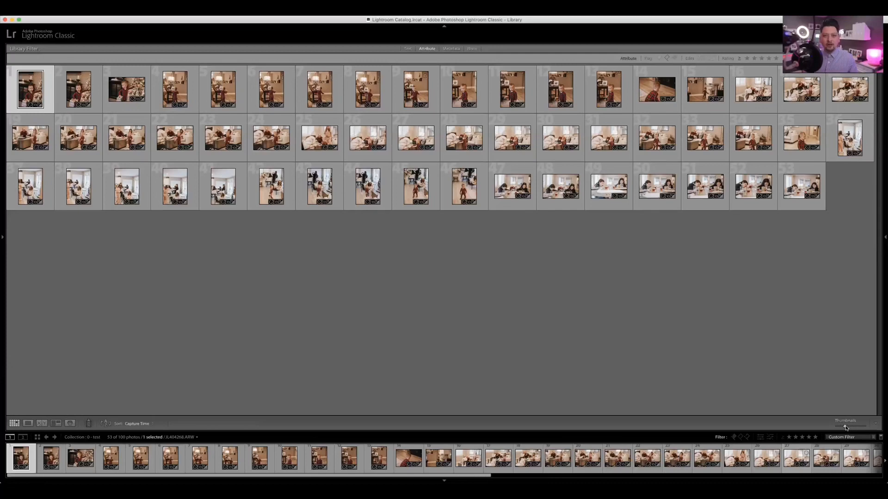
Enlarge the grid thumbnails and reject the first of the two near-identical portraits of the boy by the Christmas tree
{"action": "key", "text": "j"}
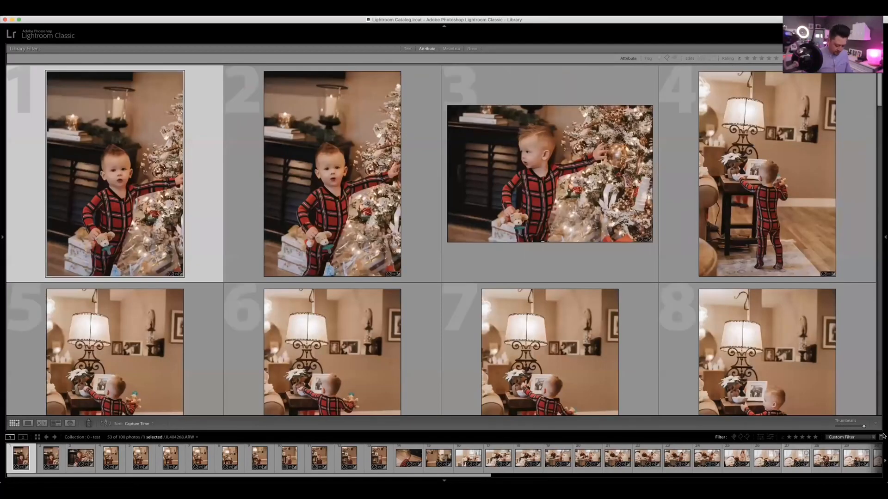
{"action": "key", "text": "x"}
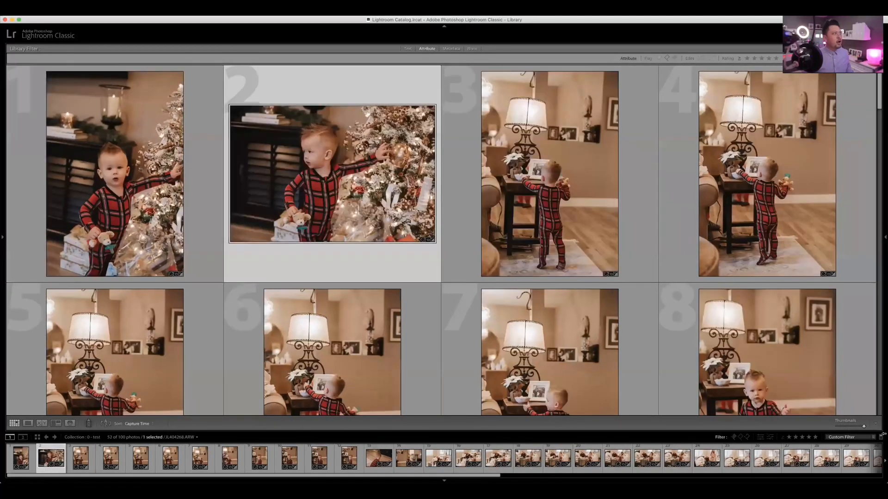
{"action": "key", "text": "Left"}
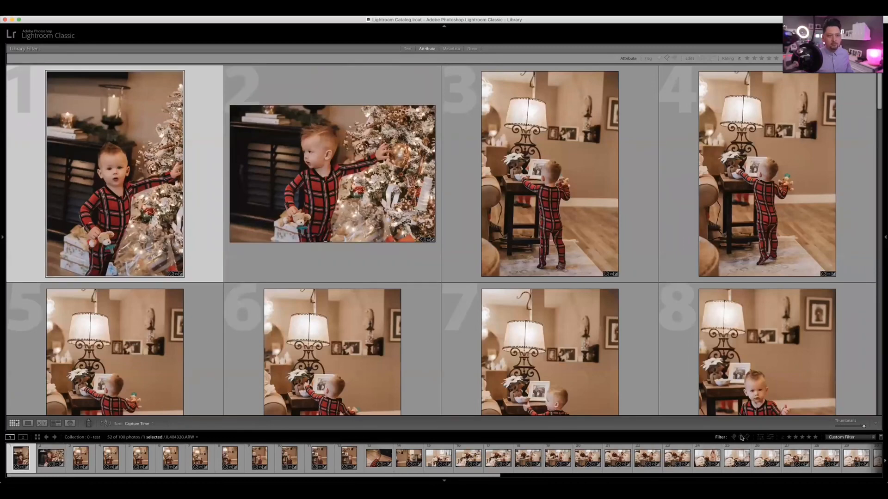
Turn the filter off to show the whole collection, and filter it to unflagged photos again
{"action": "key", "text": "super+l"}
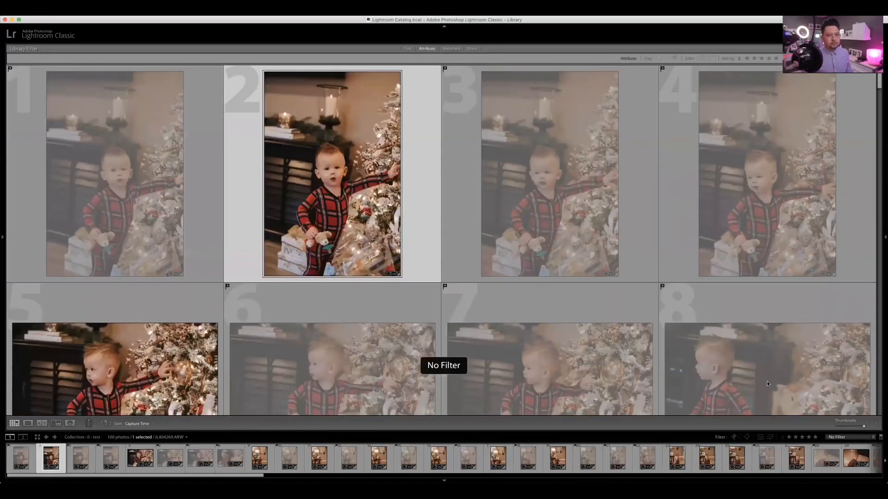
{"action": "left_click", "coordinate": [742, 438]}
{"action": "left_click", "coordinate": [741, 439]}
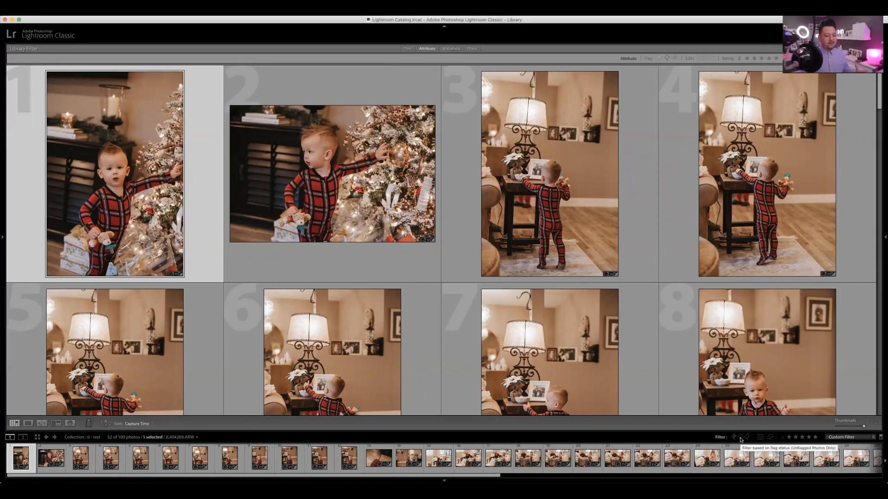
Reject three of the similar photos showing the boy from behind at the lamp table, including photo 5
{"action": "key", "text": "Right"}
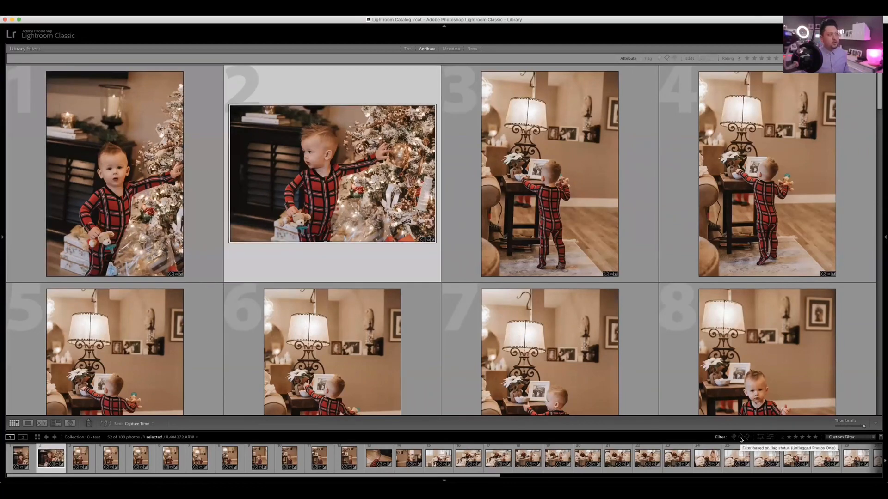
{"action": "key", "text": "Right"}
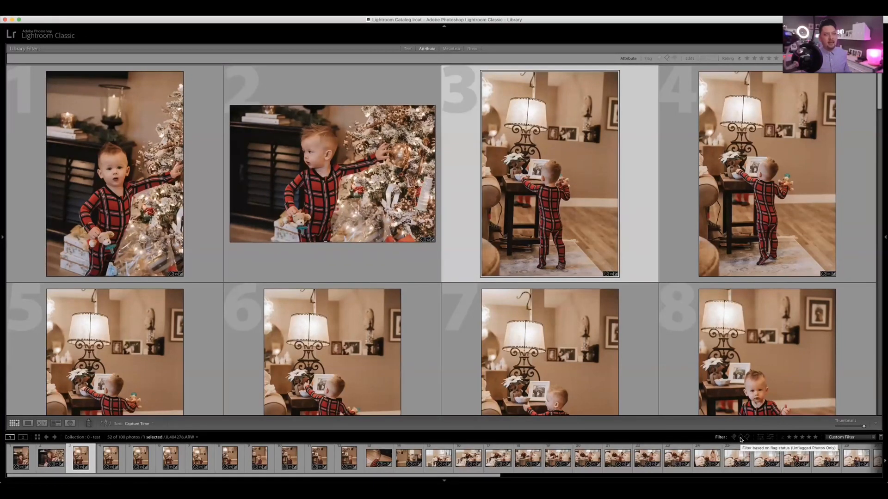
{"action": "key", "text": "x"}
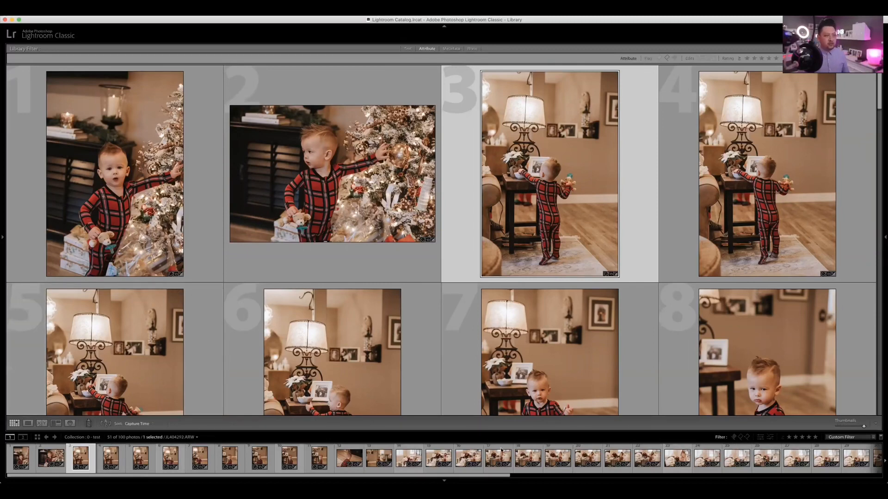
{"action": "key", "text": "Right"}
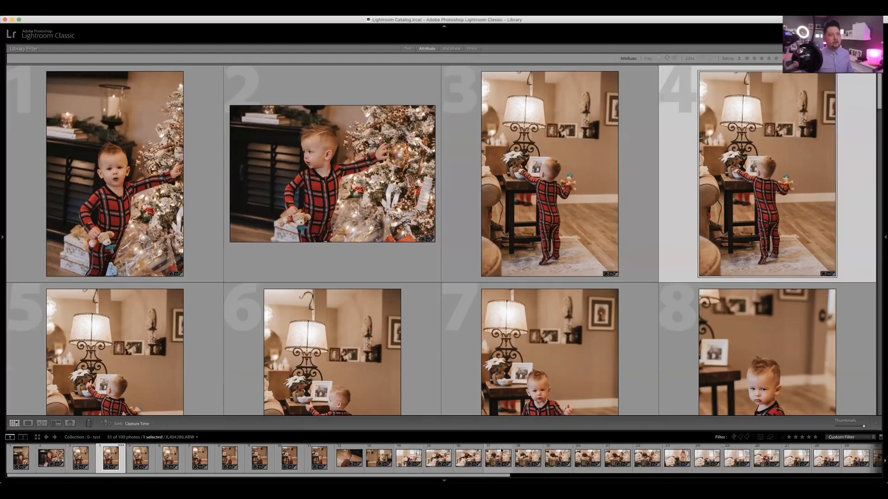
{"action": "key", "text": "Left"}
{"action": "key", "text": "x"}
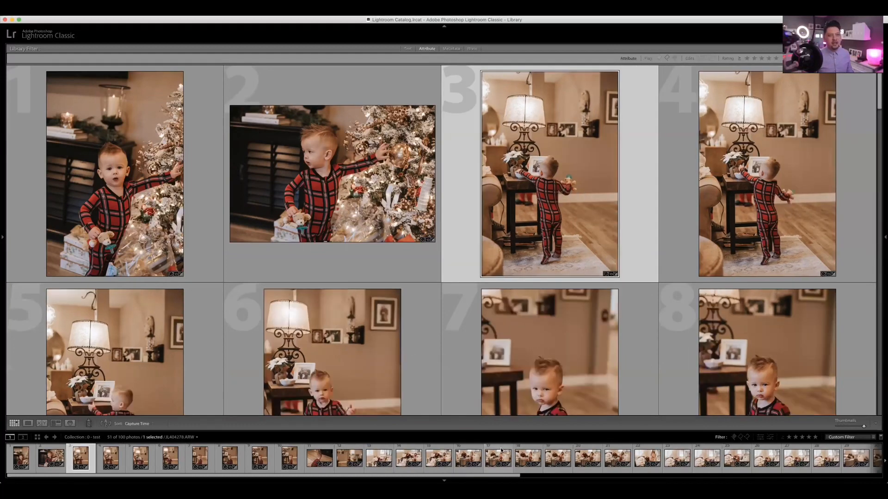
{"action": "key", "text": "Right"}
{"action": "key", "text": "Right"}
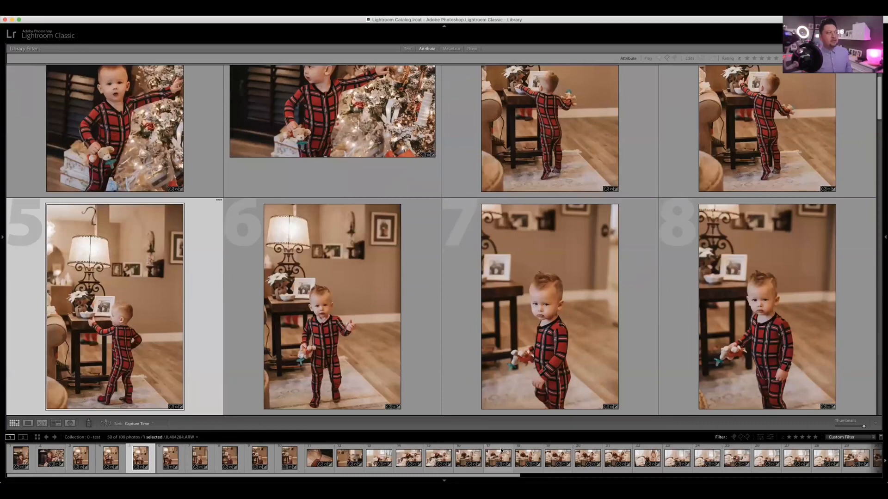
{"action": "key", "text": "x"}
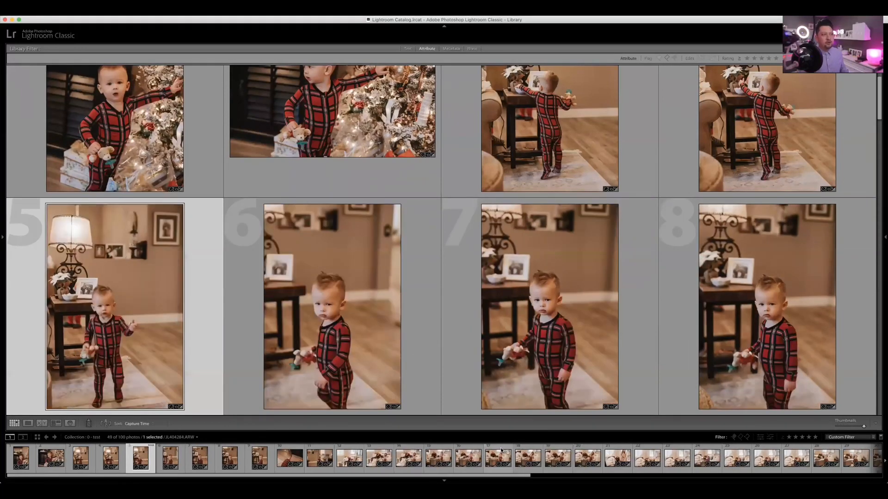
Reject photo 7, a near-duplicate of the boy holding his toy, and photo 9, showing the back of his head
{"action": "key", "text": "Right"}
{"action": "key", "text": "Right"}
{"action": "key", "text": "x"}
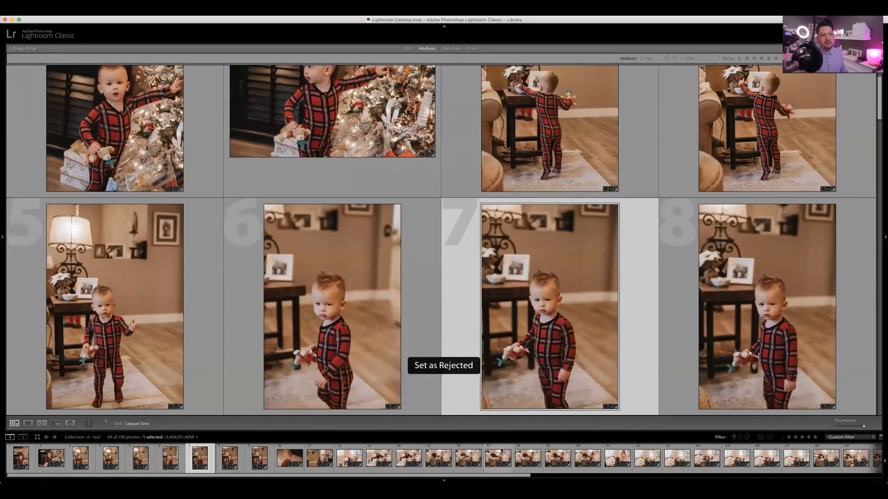
{"action": "key", "text": "Right"}
{"action": "key", "text": "Right"}
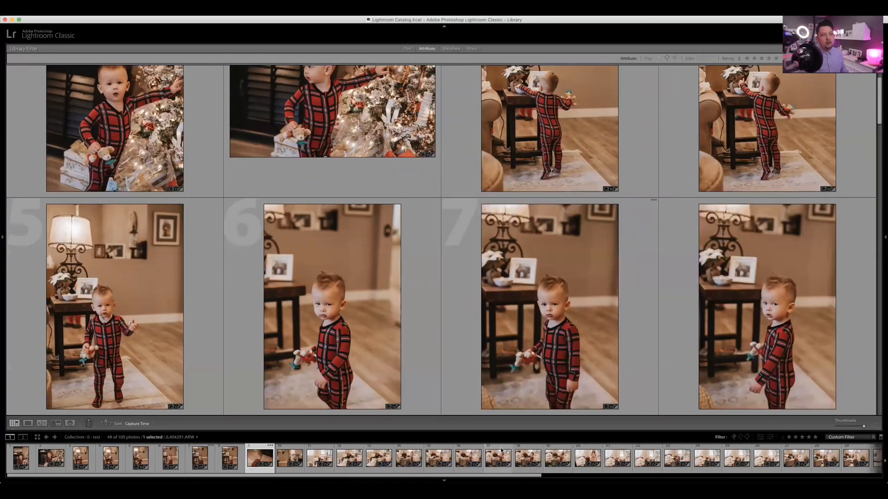
{"action": "key", "text": "Left"}
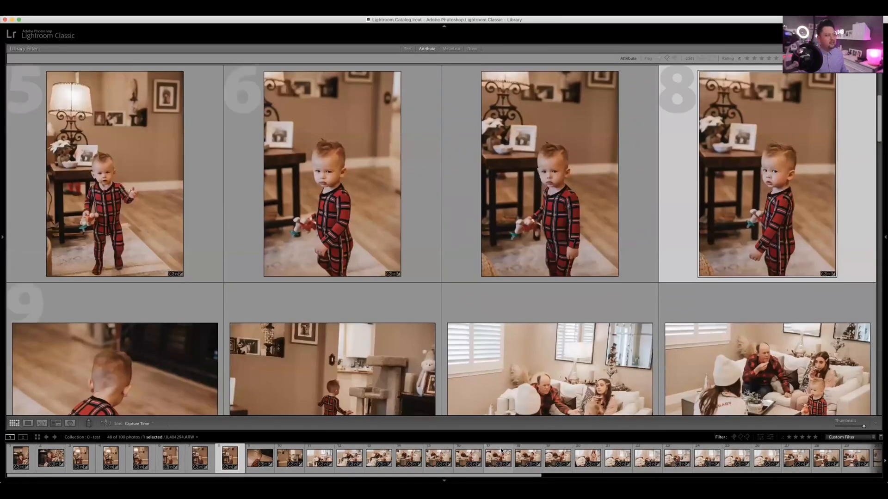
{"action": "key", "text": "Right"}
{"action": "key", "text": "x"}
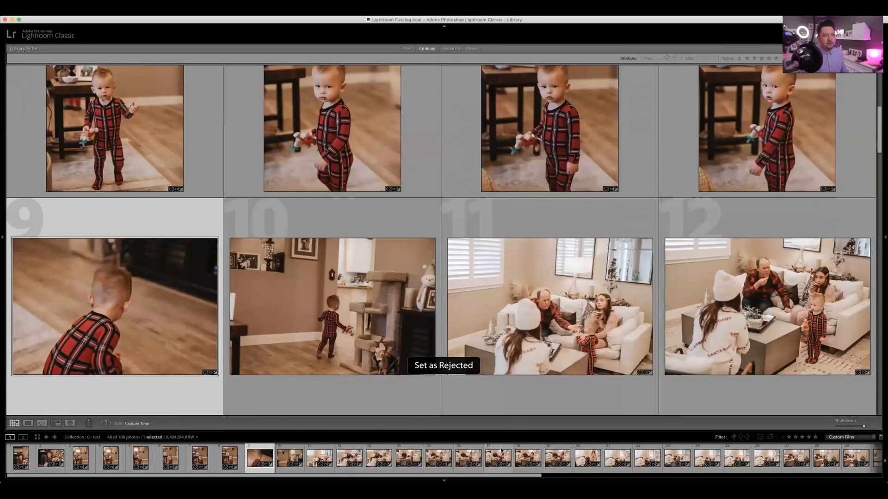
Reject the successive near-duplicates at position 11 showing the boy standing beside the coffee table with the family
{"action": "key", "text": "Right"}
{"action": "key", "text": "Right"}
{"action": "key", "text": "x"}
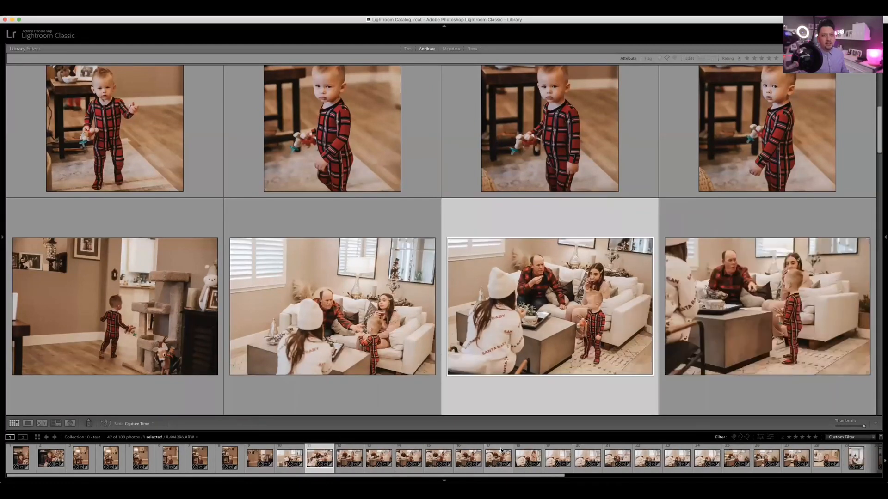
{"action": "key", "text": "x"}
{"action": "key", "text": "x"}
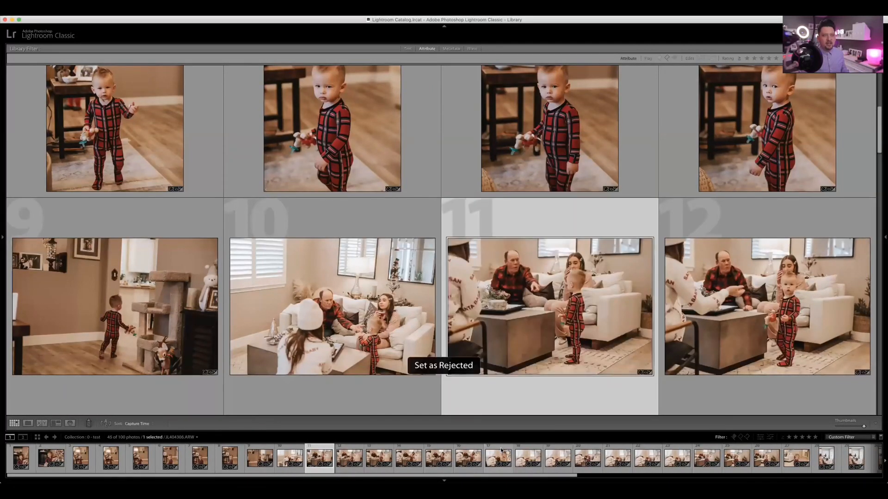
Reject the weaker shots at positions 13, 14 and 15 of the coffee-table series
{"action": "key", "text": "Right"}
{"action": "key", "text": "Right"}
{"action": "key", "text": "x"}
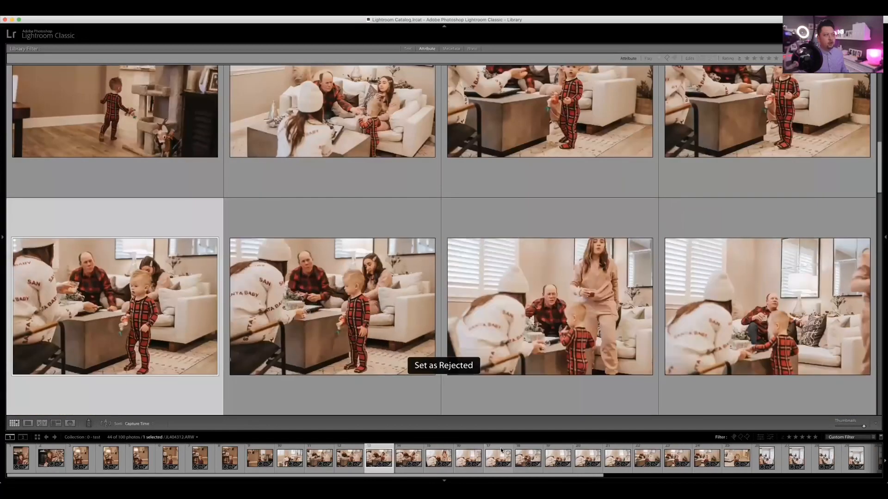
{"action": "key", "text": "Right"}
{"action": "key", "text": "x"}
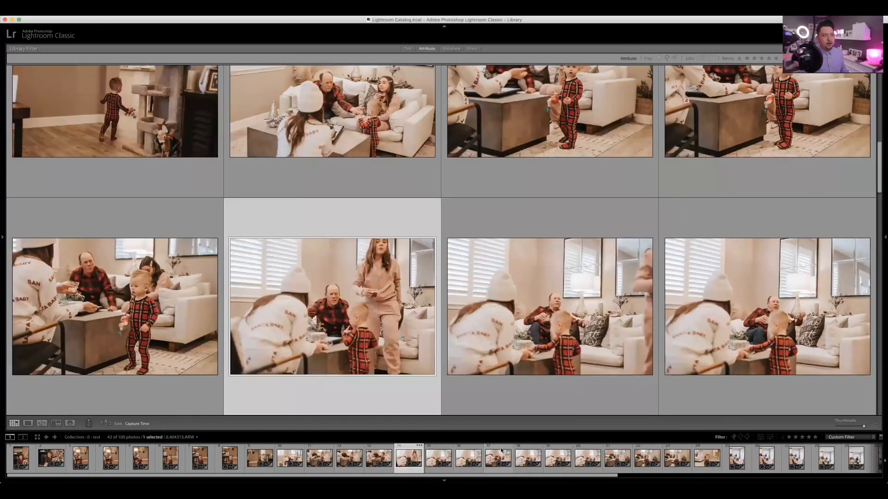
{"action": "key", "text": "Right"}
{"action": "key", "text": "x"}
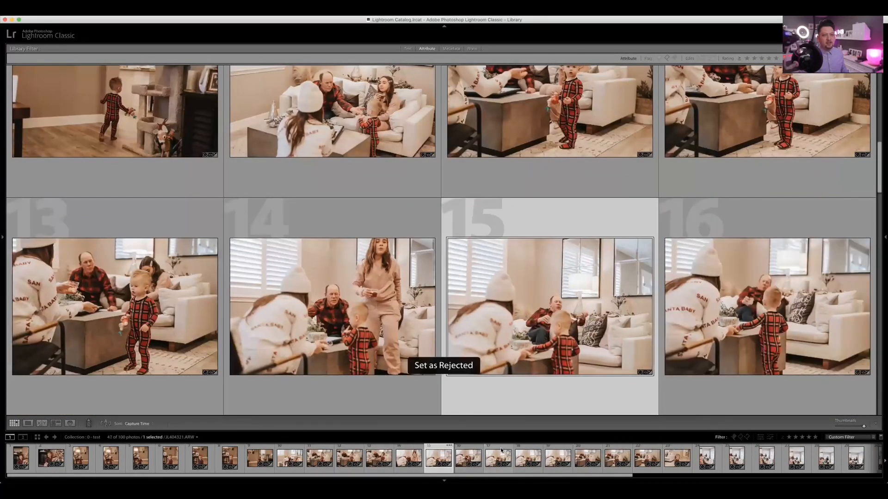
Reject one near-duplicate of the boy facing the woman in the white hat, and photo 19 of him walking with his toy
{"action": "key", "text": "Right"}
{"action": "key", "text": "Right"}
{"action": "key", "text": "Left"}
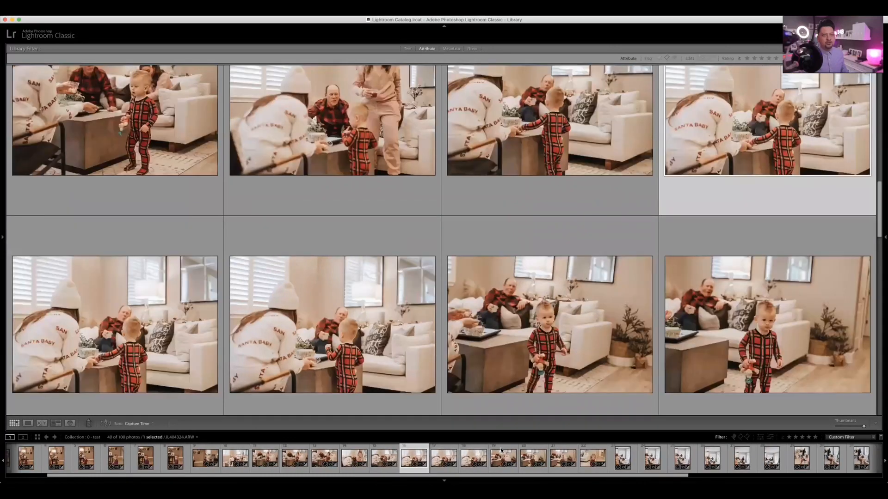
{"action": "key", "text": "x"}
{"action": "key", "text": "Right"}
{"action": "key", "text": "Right"}
{"action": "key", "text": "Right"}
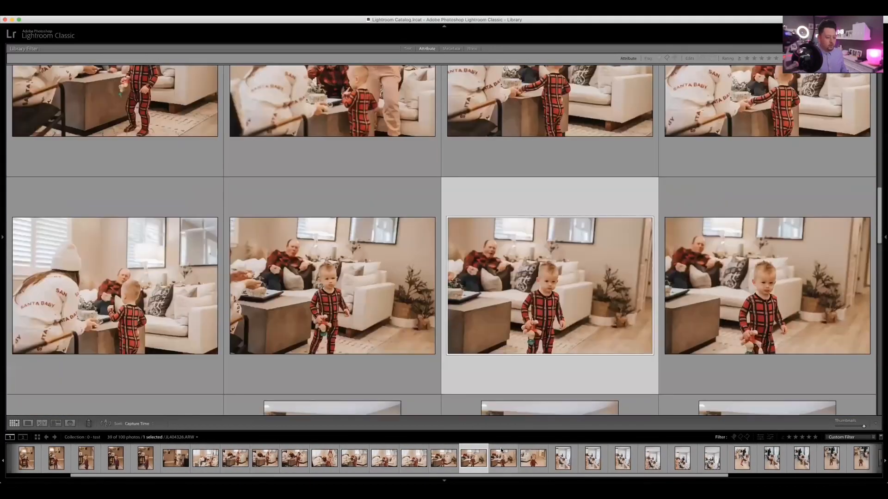
{"action": "key", "text": "x"}
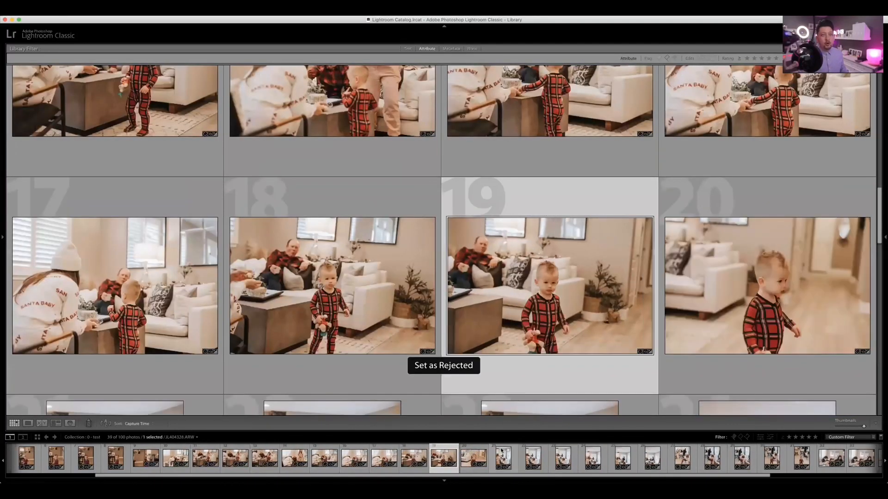
Reject three of the similar portrait-format photos of the women around the black chair, starting with photo 22
{"action": "key", "text": "Right"}
{"action": "key", "text": "Right"}
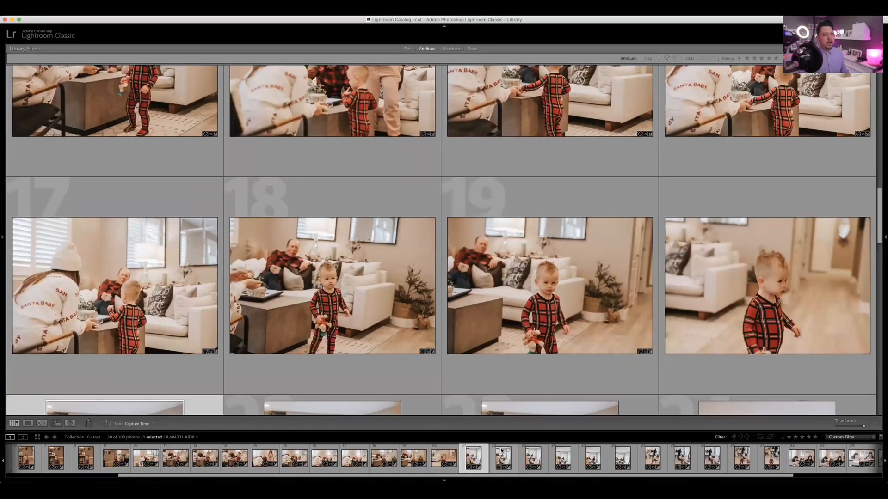
{"action": "key", "text": "Right"}
{"action": "key", "text": "x"}
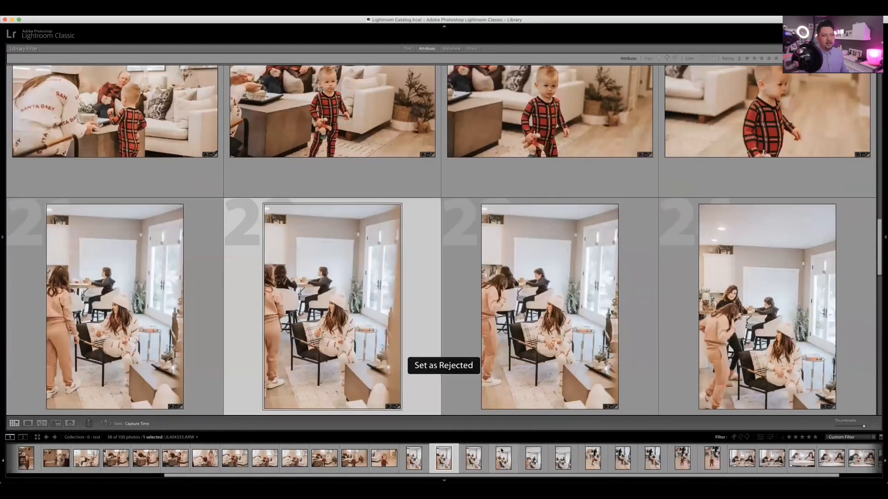
{"action": "key", "text": "Right"}
{"action": "key", "text": "x"}
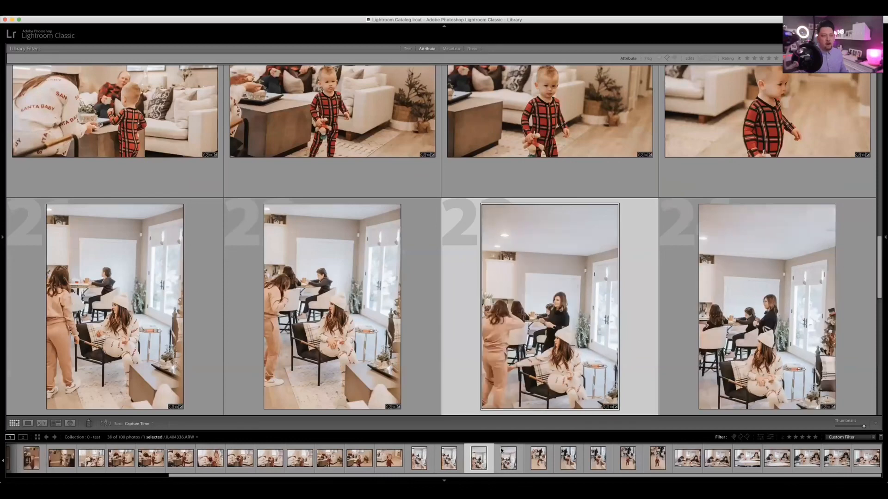
{"action": "key", "text": "x"}
Reject photo 24 and photo 26 of the boy walking across the floor near the black chair
{"action": "key", "text": "Right"}
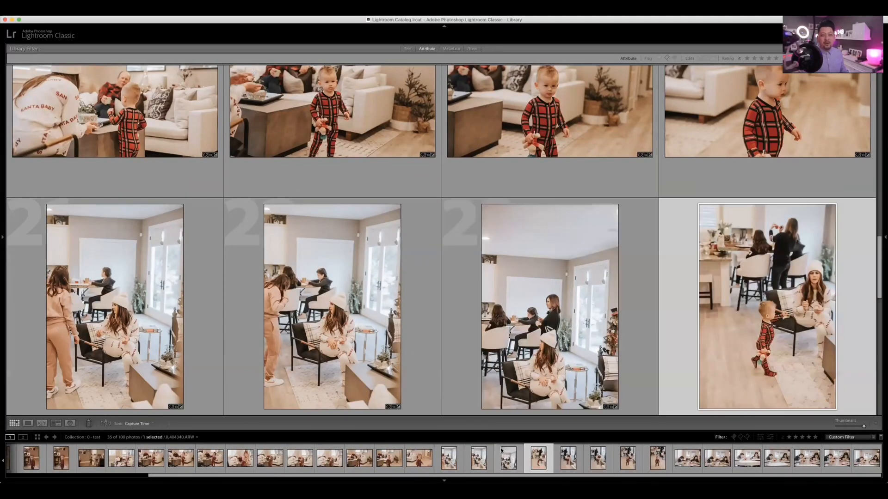
{"action": "key", "text": "x"}
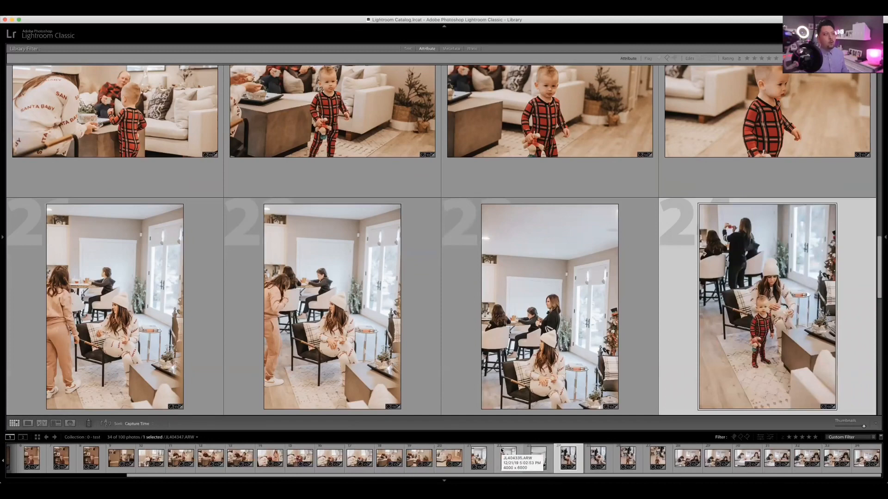
{"action": "key", "text": "Right"}
{"action": "key", "text": "x"}
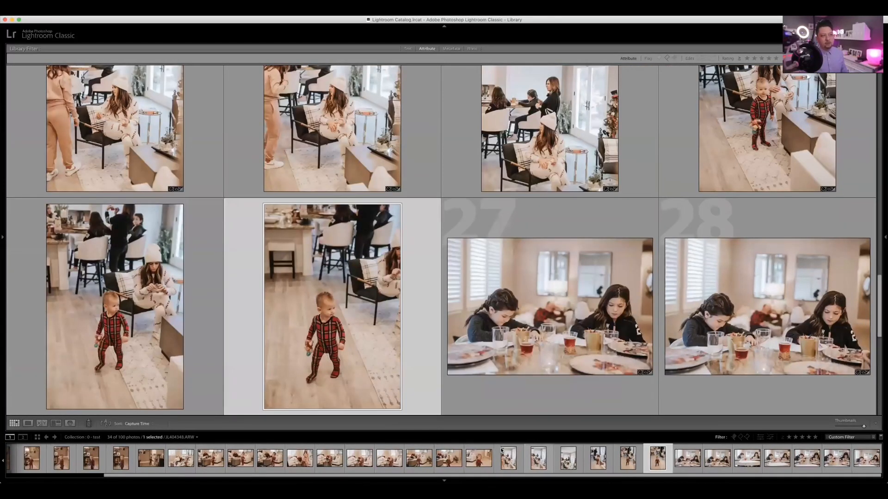
{"action": "key", "text": "x"}
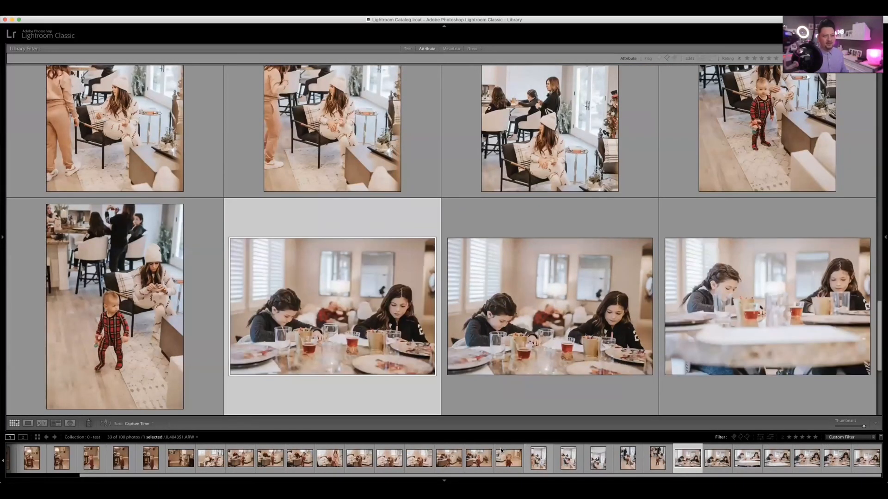
Reject three near-duplicates of the two girls at the dining table, and the last photo of that series, photo 30
{"action": "key", "text": "x"}
{"action": "key", "text": "x"}
{"action": "key", "text": "x"}
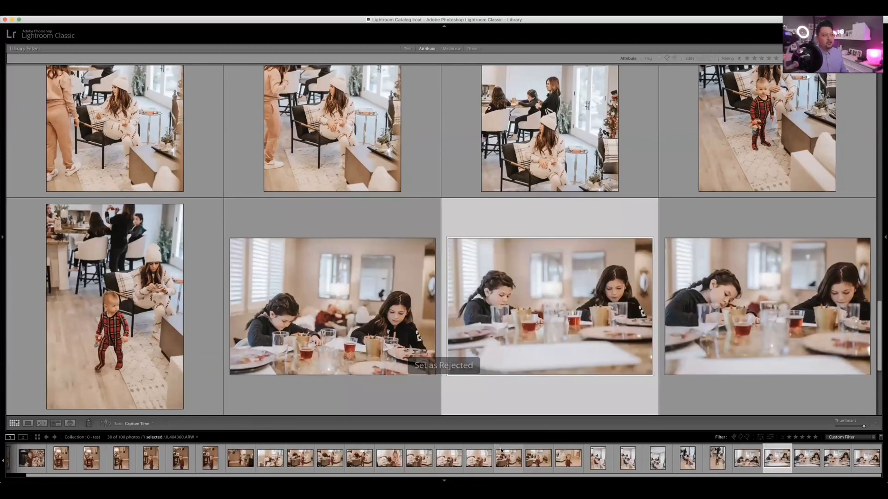
{"action": "key", "text": "Right"}
{"action": "key", "text": "Right"}
{"action": "key", "text": "Right"}
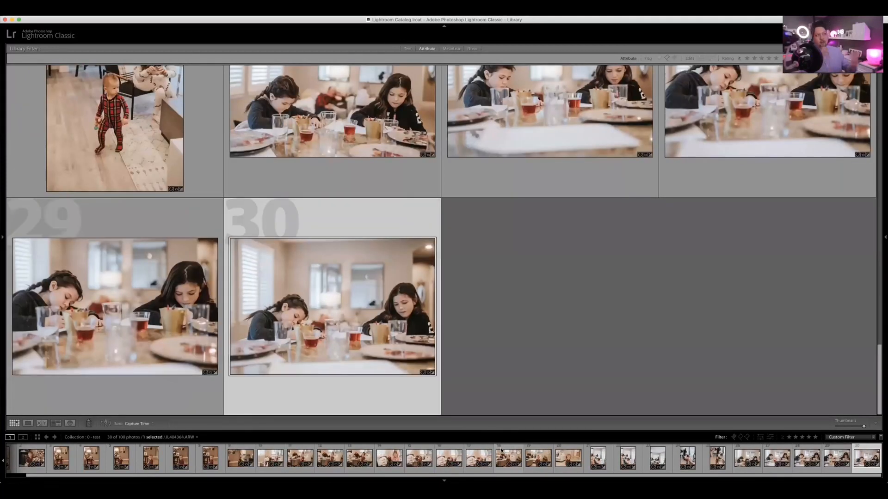
{"action": "key", "text": "x"}
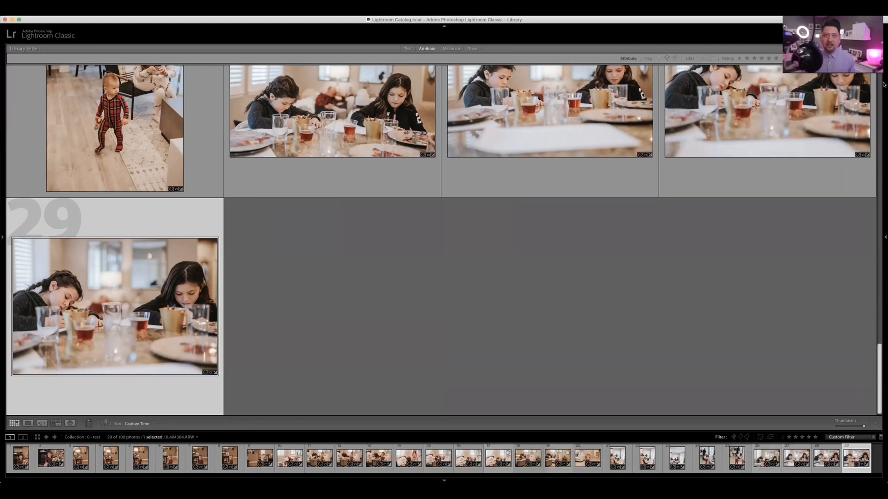
{"action": "left_click_drag", "start_coordinate": [882, 81], "coordinate": [858, 408]}
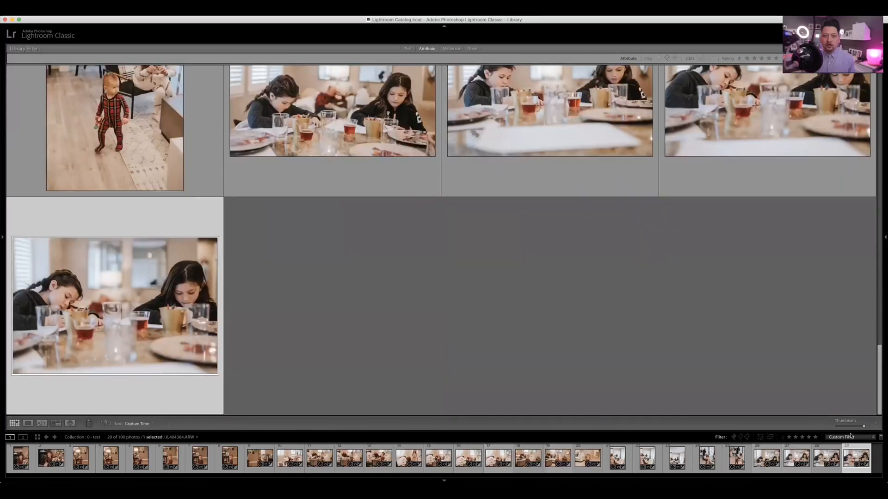
Shrink the thumbnails beside the folder and collection lists, and compare the full 0 - test collection with only its unflagged photos
{"action": "left_click", "coordinate": [842, 426]}
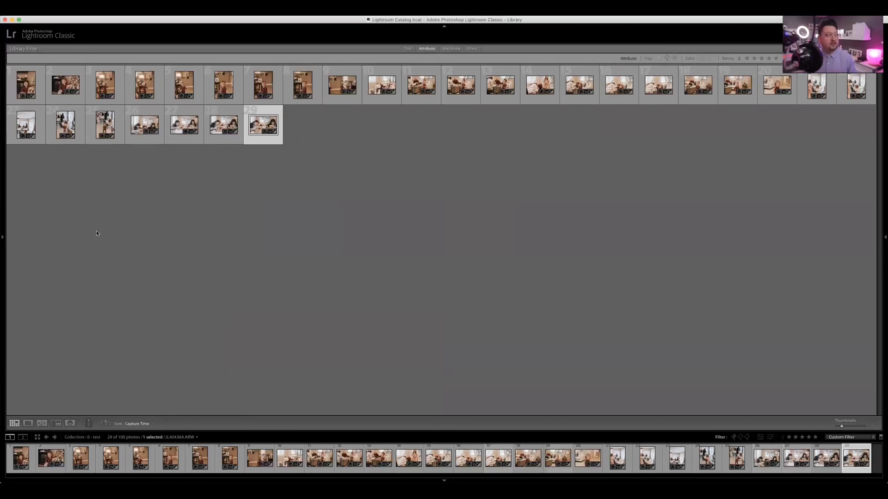
{"action": "left_click", "coordinate": [3, 238]}
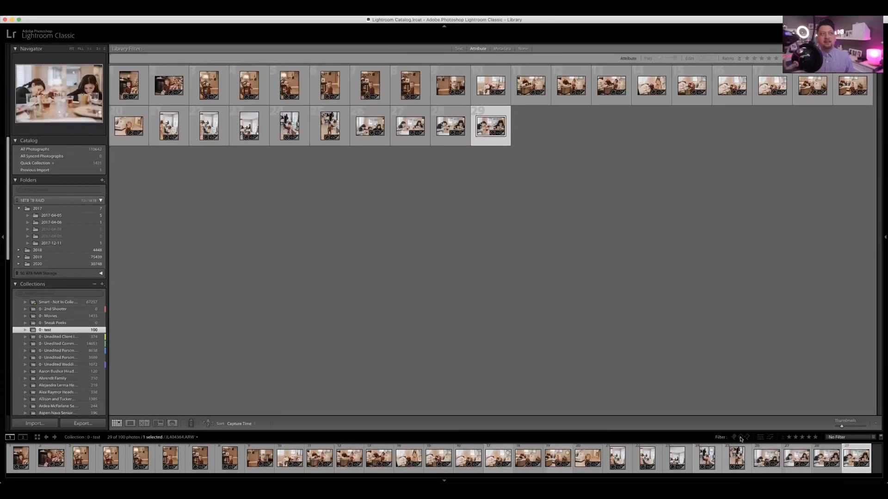
{"action": "left_click", "coordinate": [740, 439]}
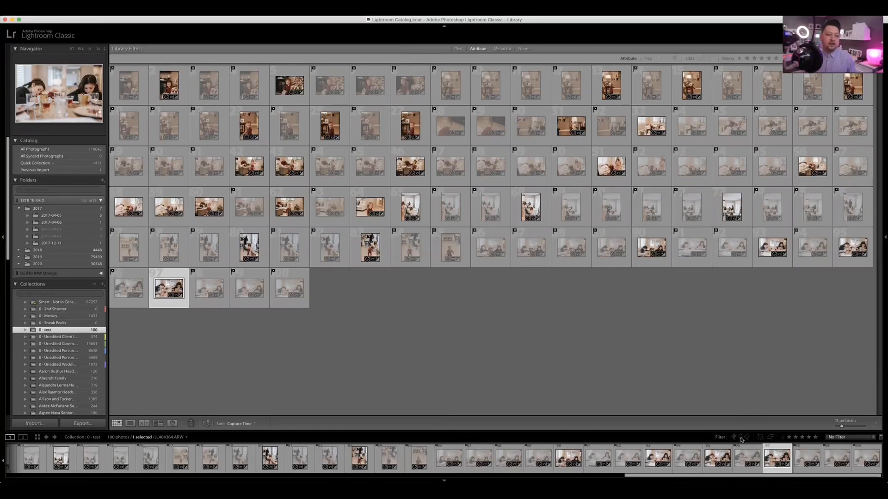
{"action": "left_click", "coordinate": [741, 439]}
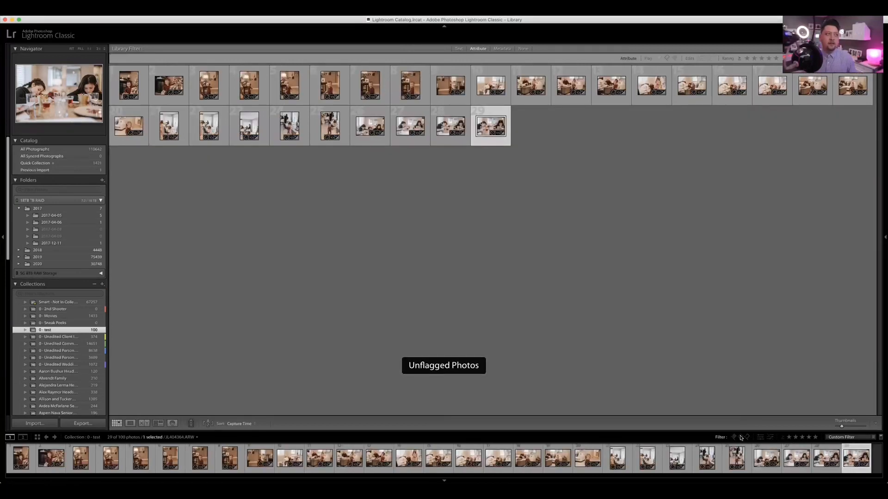
Show only the rejected photos and remove all of them from the 0 - test collection
{"action": "left_click", "coordinate": [746, 438]}
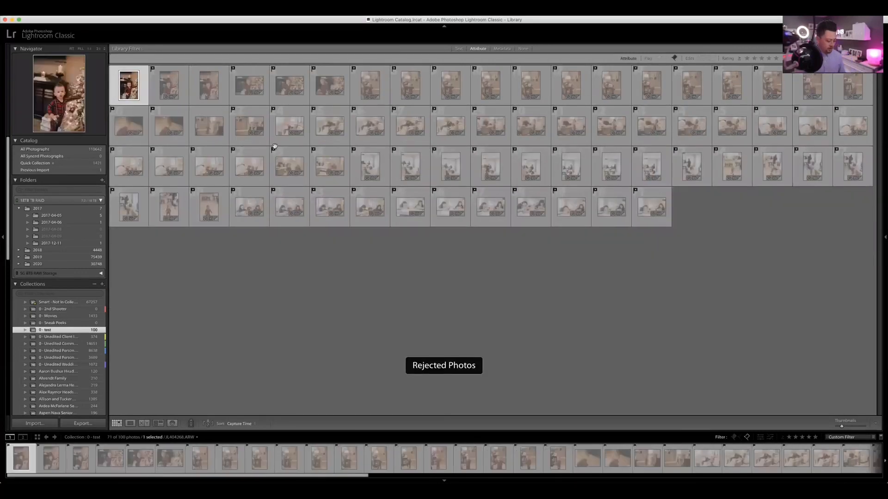
{"action": "key", "text": "super+a"}
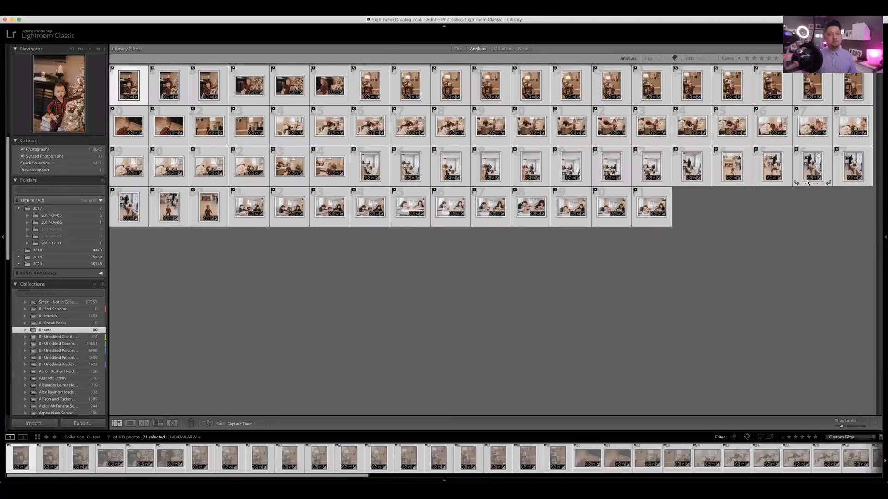
{"action": "key", "text": "Delete"}
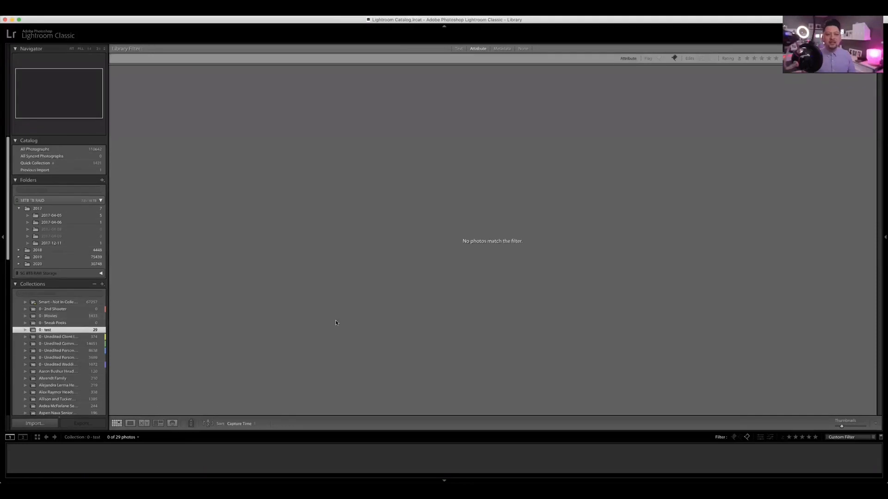
Clear the rejected-photos filter and enlarge the thumbnails of the remaining photos to the maximum size
{"action": "left_click", "coordinate": [747, 437]}
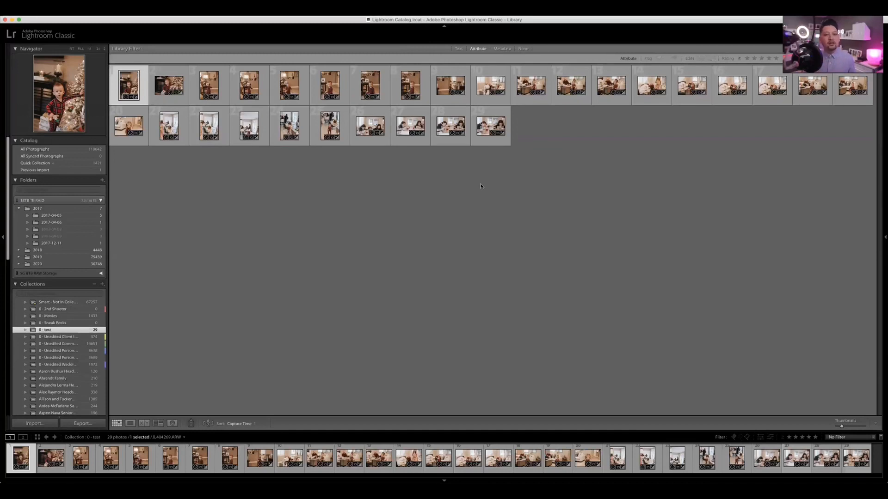
{"action": "left_click_drag", "start_coordinate": [841, 426], "coordinate": [881, 428]}
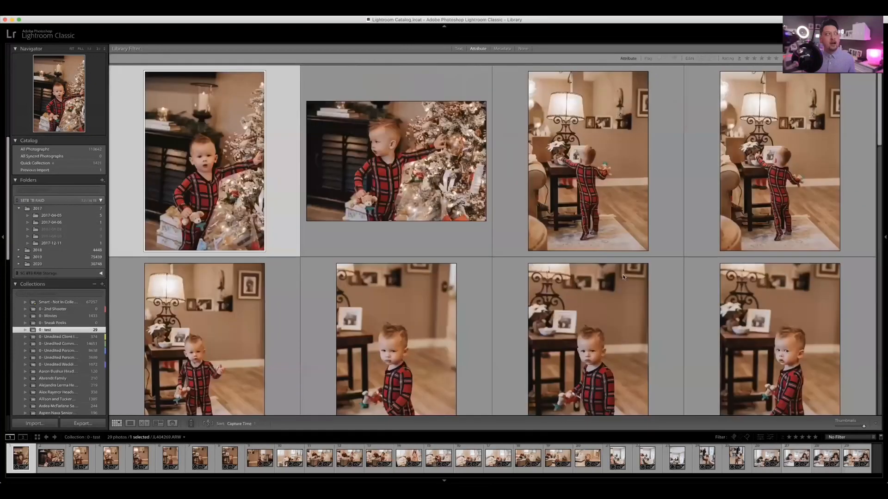